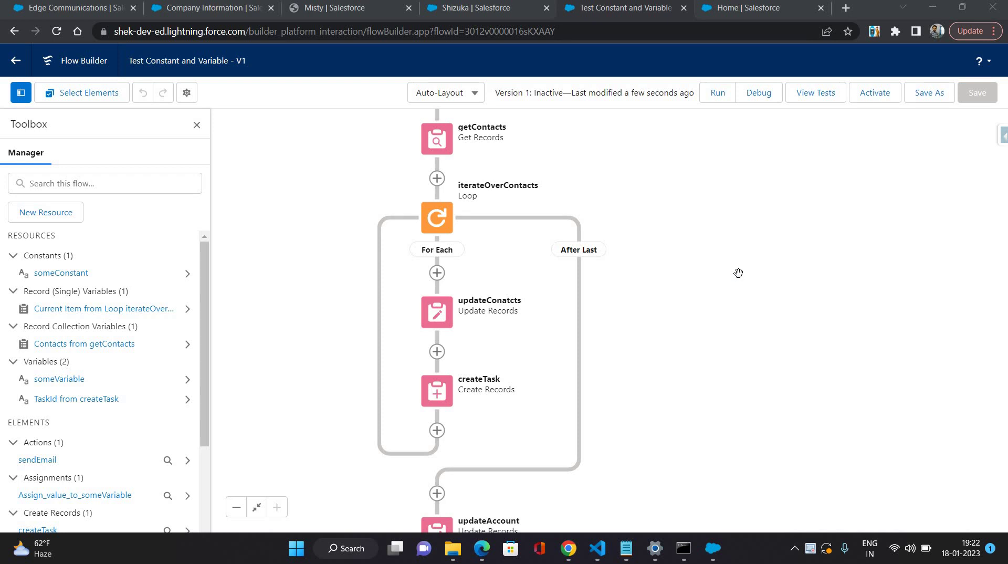
Create a new Formula resource with the API name someFormula and the data type Text.
click(31, 213)
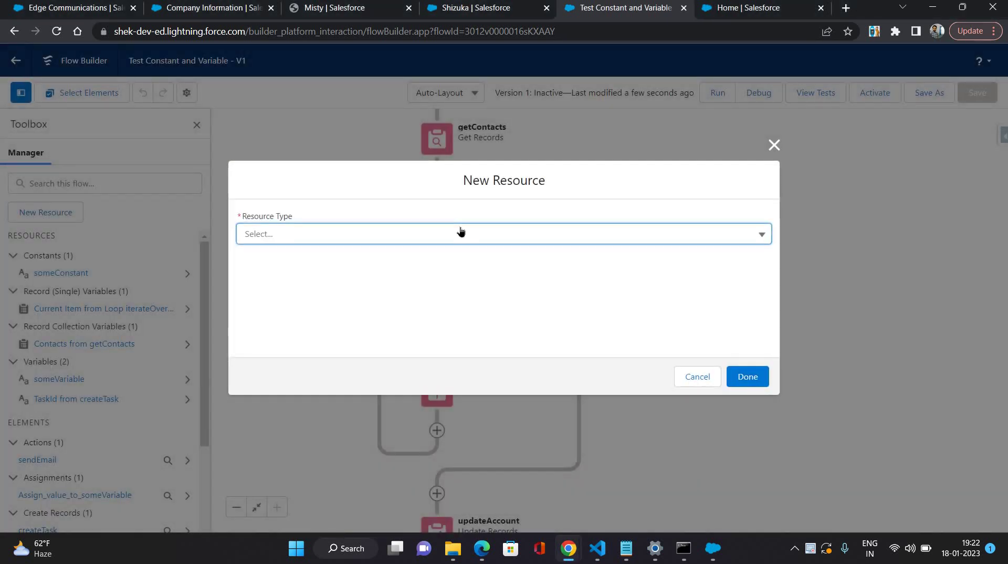
click(461, 231)
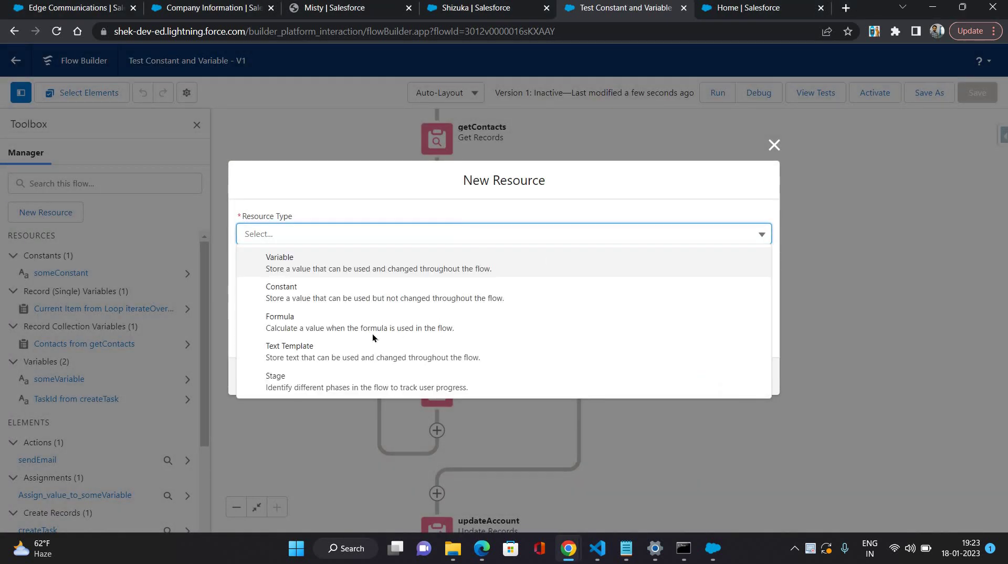
key(Return)
click(347, 207)
text(someF)
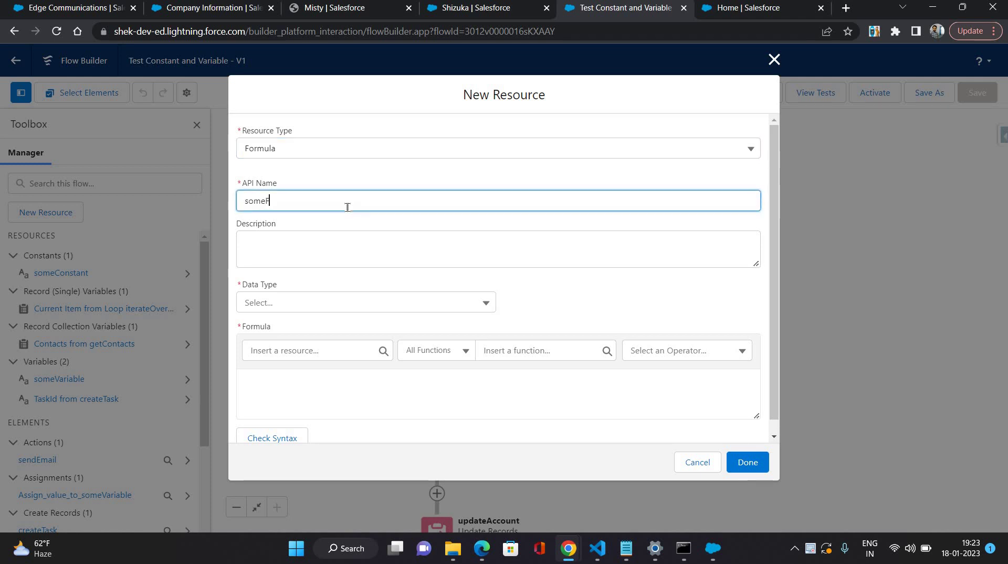
text(ormula)
click(314, 275)
click(306, 309)
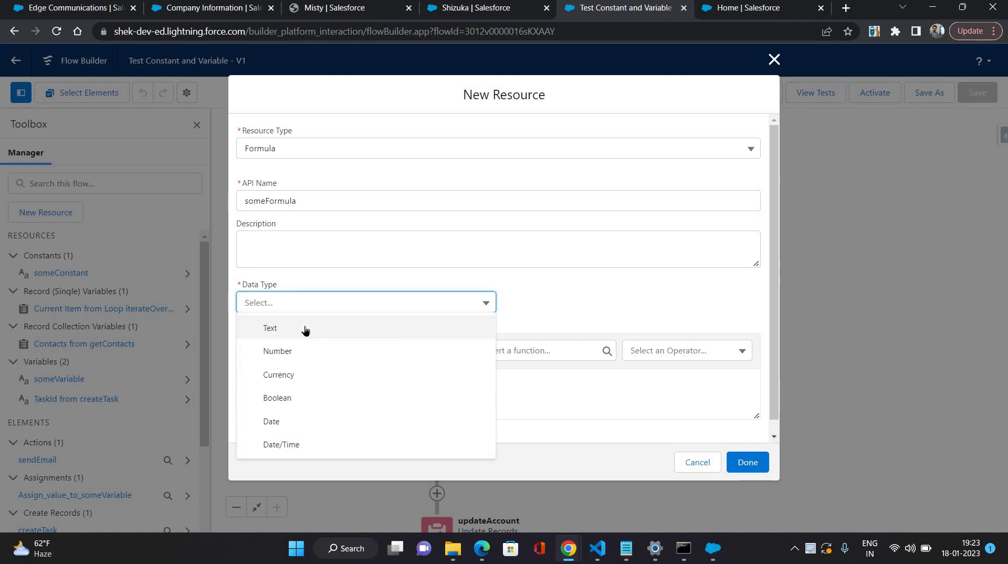
key(Return)
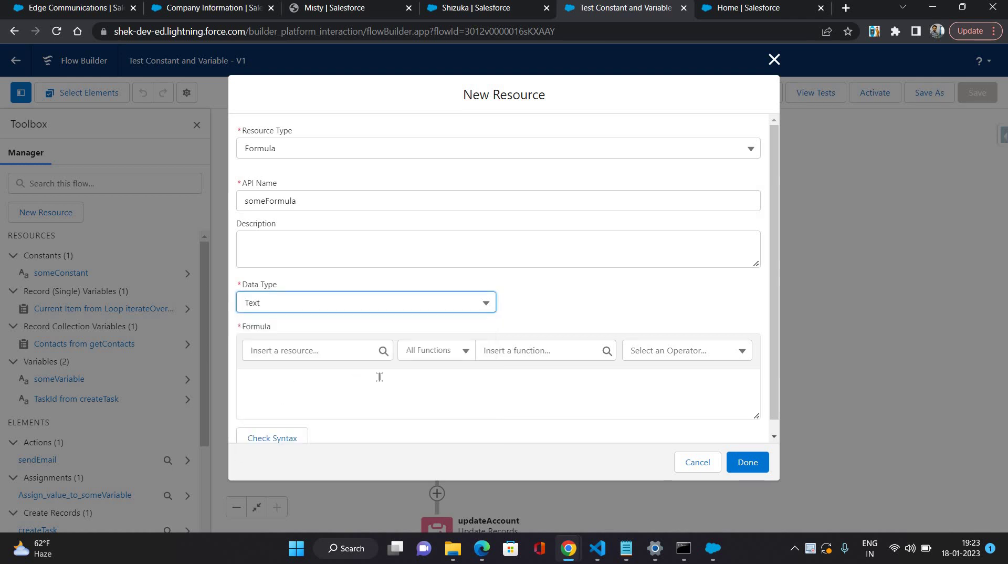
Insert the IF function into the formula and remove its logical_test placeholder.
click(379, 377)
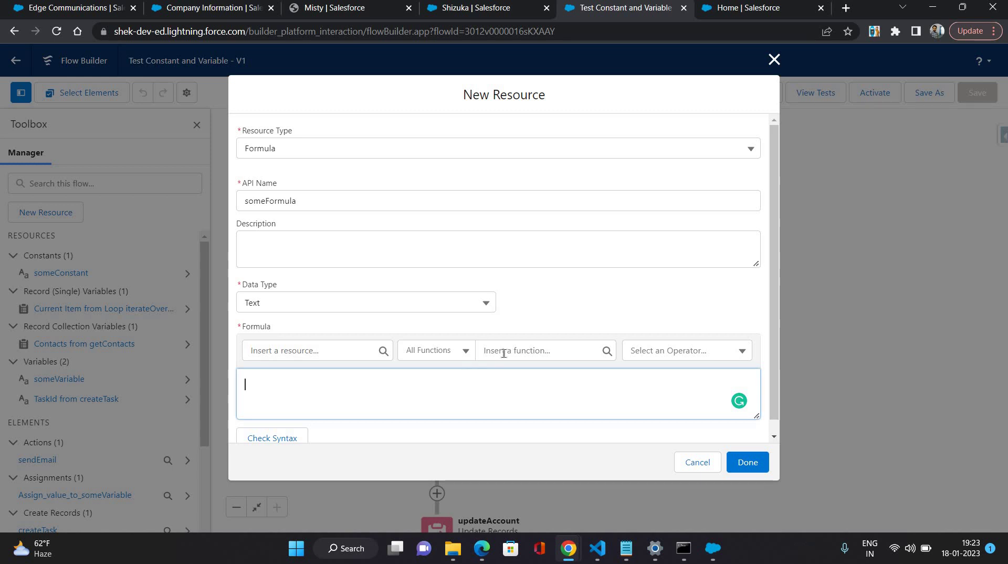
click(504, 351)
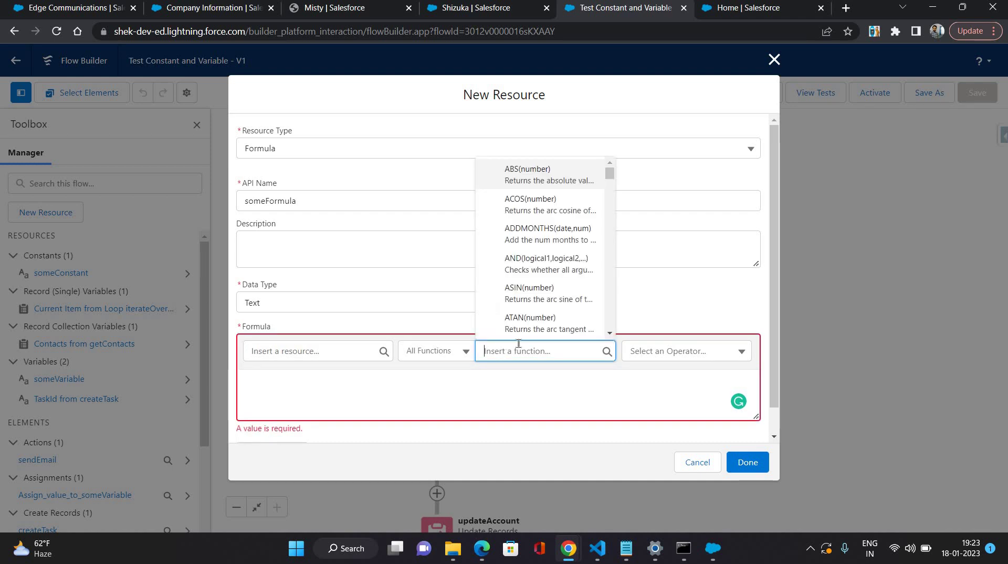
text(if)
click(529, 326)
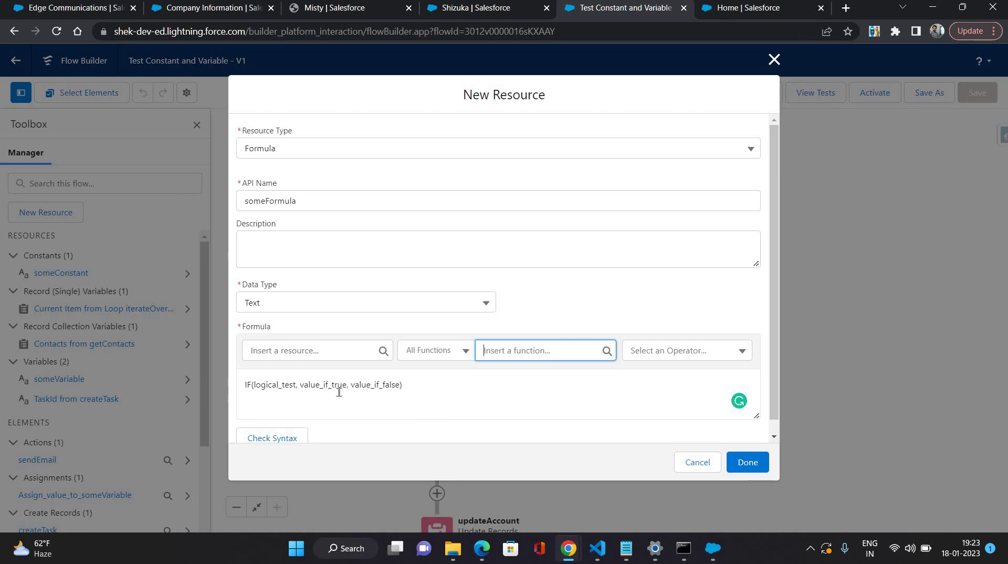
double_click(285, 389)
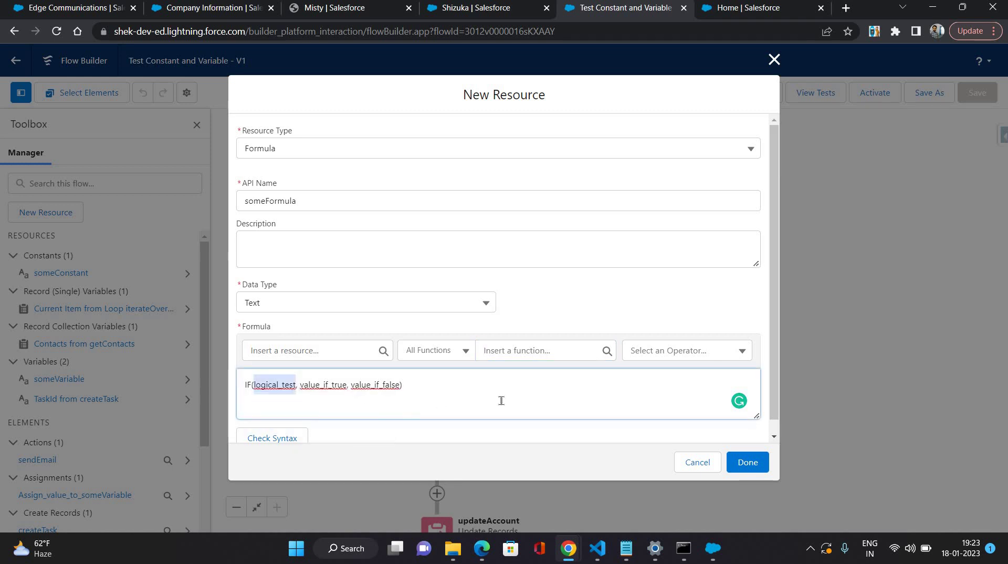
key(BackSpace)
click(326, 350)
scroll(333, 278, down, 5)
scroll(331, 276, down, 5)
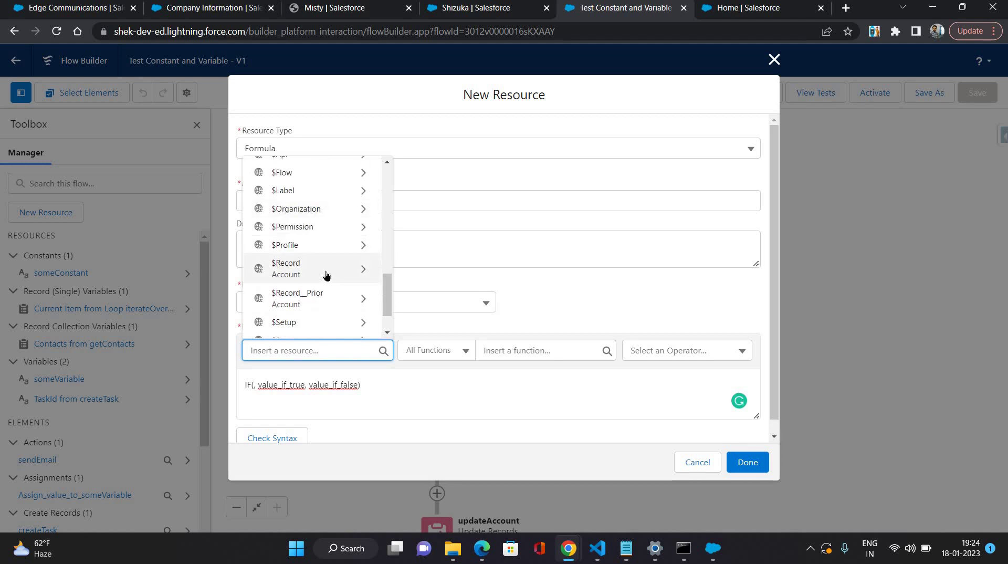
click(323, 275)
scroll(322, 273, down, 6)
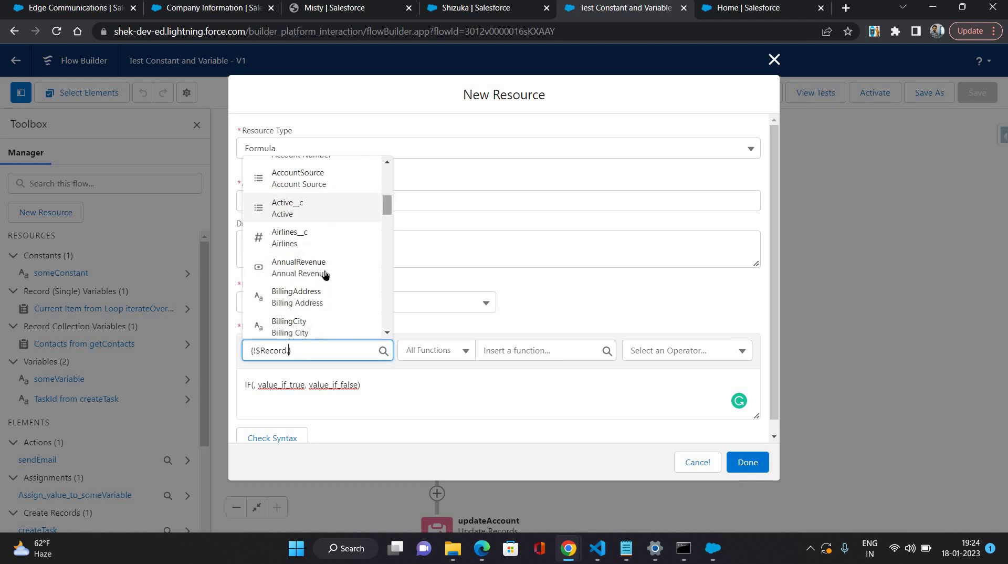
scroll(315, 270, down, 10)
scroll(324, 273, down, 6)
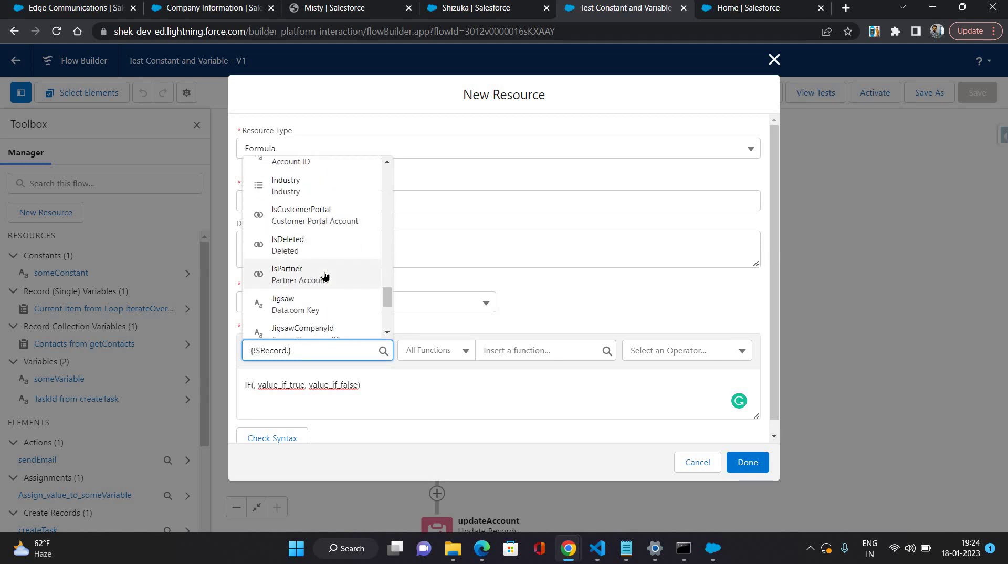
scroll(324, 274, up, 3)
click(324, 274)
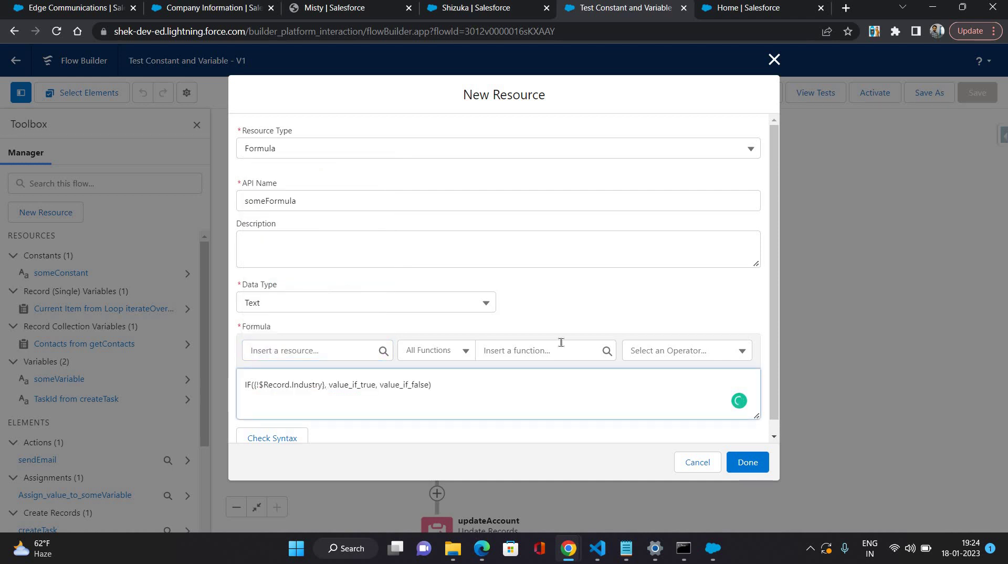
key(BackSpace)
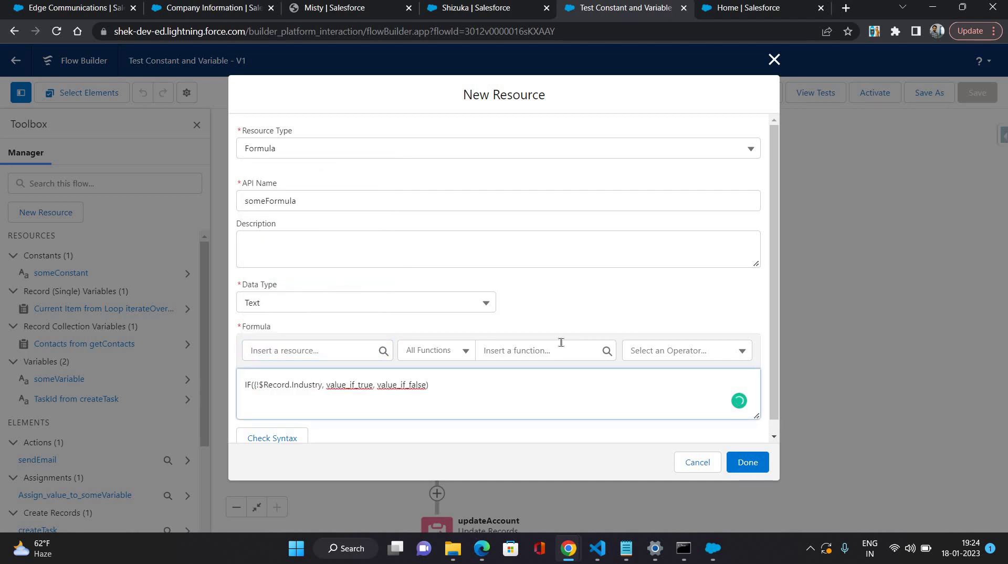
key(BackSpace)
key(BackSpace)
key(BackSpace)
key(BackSpace)
key(BackSpace)
key(BackSpace)
key(BackSpace)
key(BackSpace)
key(BackSpace)
key(BackSpace)
key(BackSpace)
key(BackSpace)
key(BackSpace)
key(BackSpace)
key(BackSpace)
key(BackSpace)
key(BackSpace)
key(BackSpace)
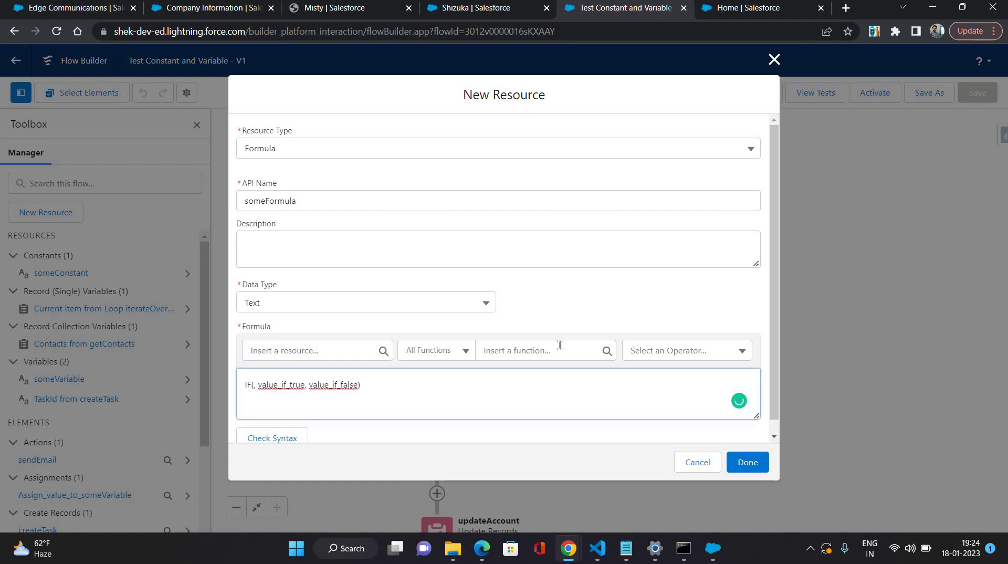
Insert the ISPICKVAL function as the condition of the IF function.
click(559, 345)
text(ispi)
click(552, 327)
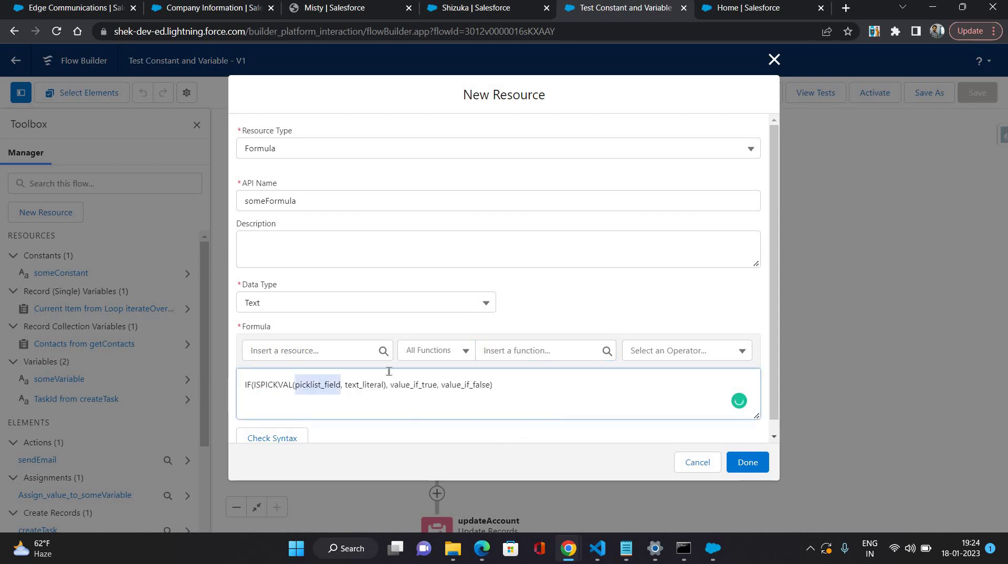
Replace the picklist_field placeholder in ISPICKVAL with the triggering account's Industry field, {!$Record.Industry}.
key(BackSpace)
click(321, 350)
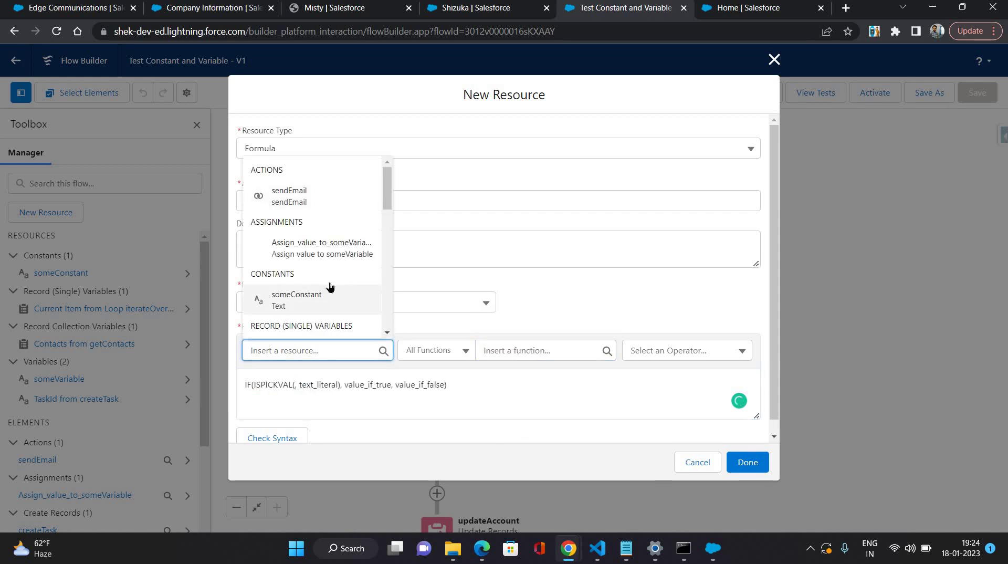
scroll(315, 271, down, 5)
click(333, 268)
text(in)
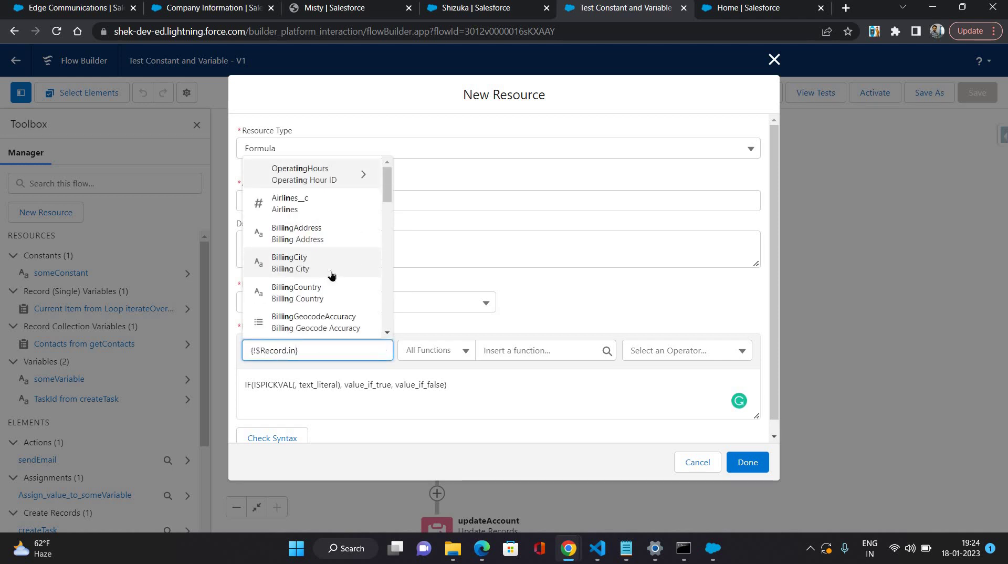
text(d)
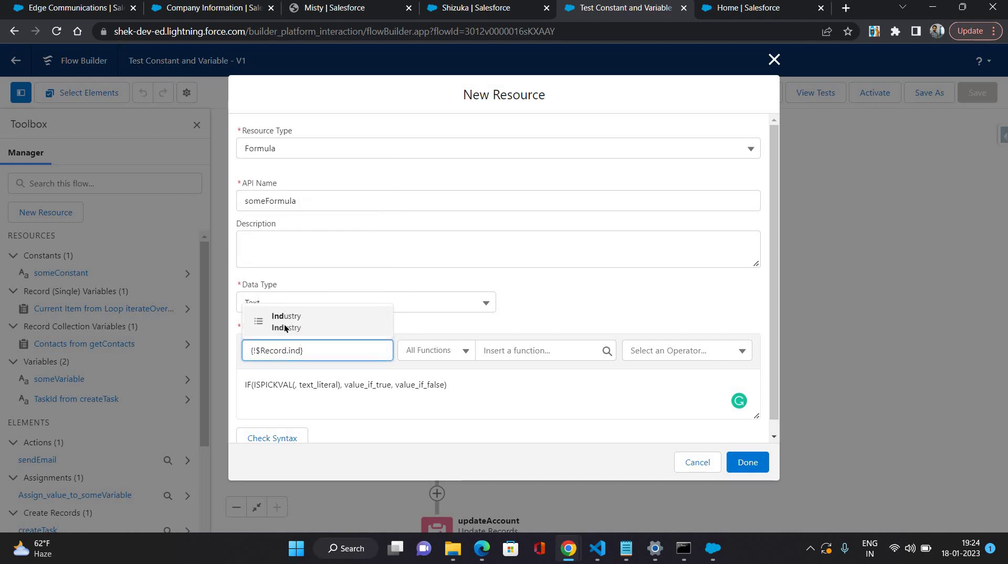
click(284, 322)
Replace the text_literal placeholder in ISPICKVAL with 'Electronics'.
double_click(391, 386)
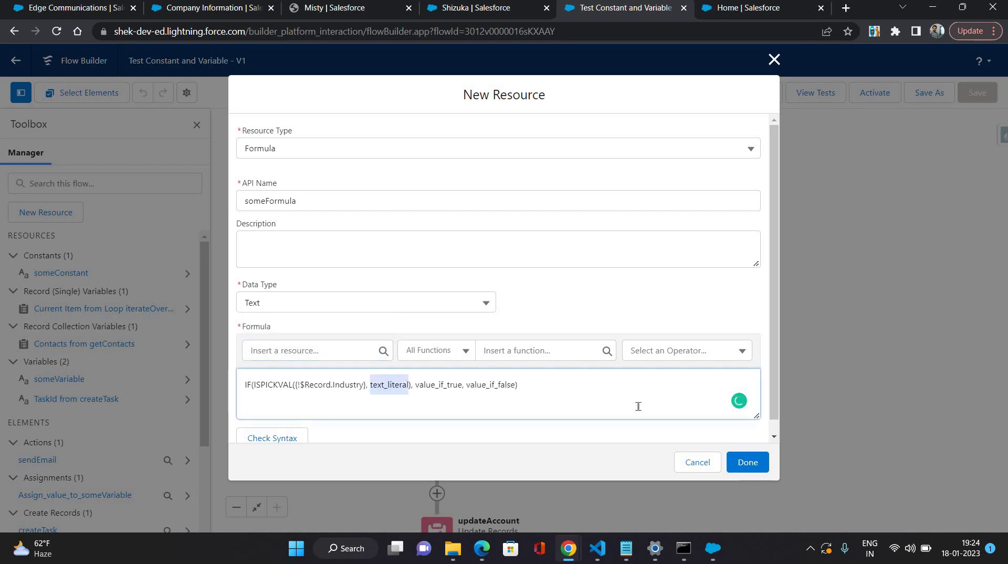
key(BackSpace)
text('')
text(E)
text(lectro)
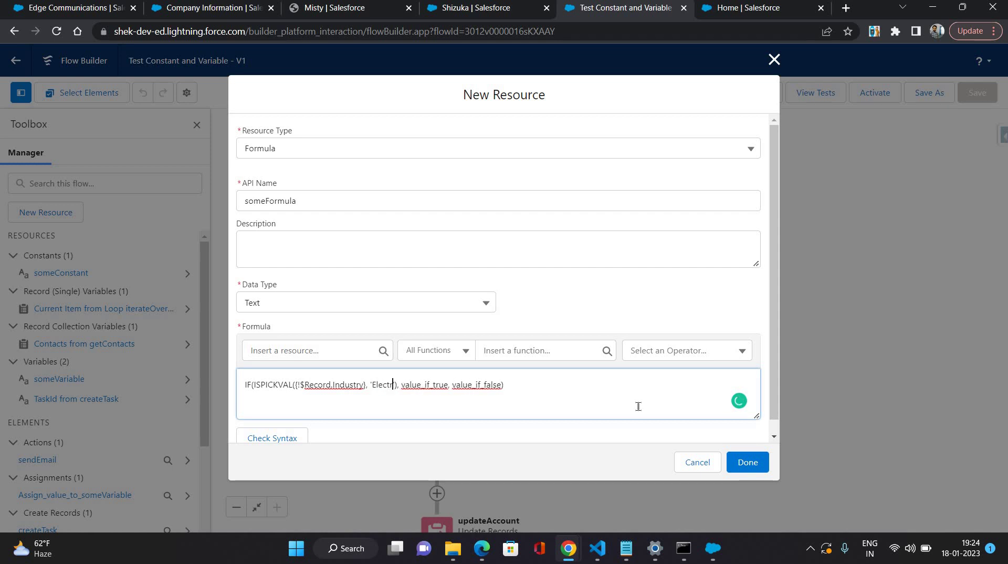
text(nics)
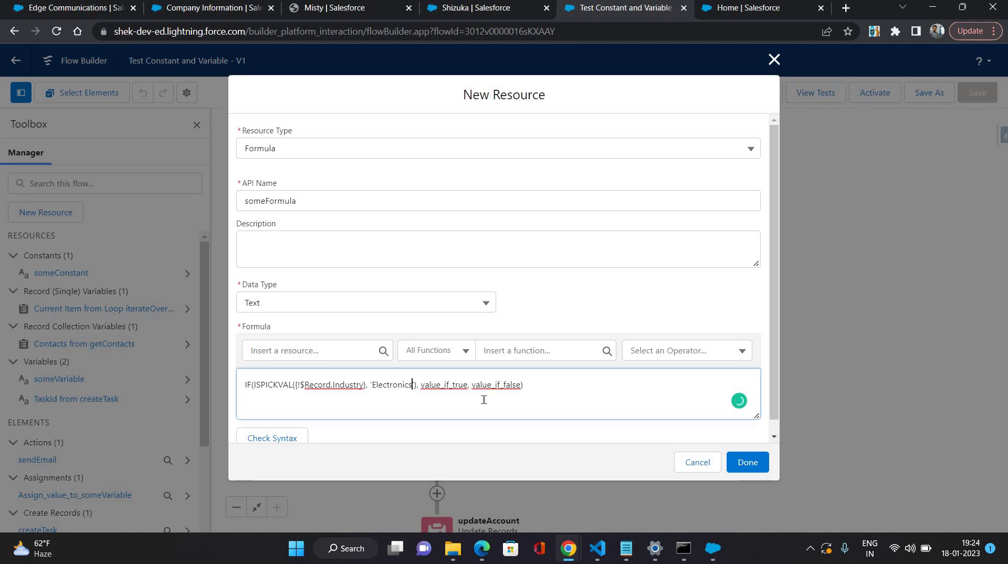
Set the IF function's results to True when the condition is met and False otherwise.
double_click(456, 385)
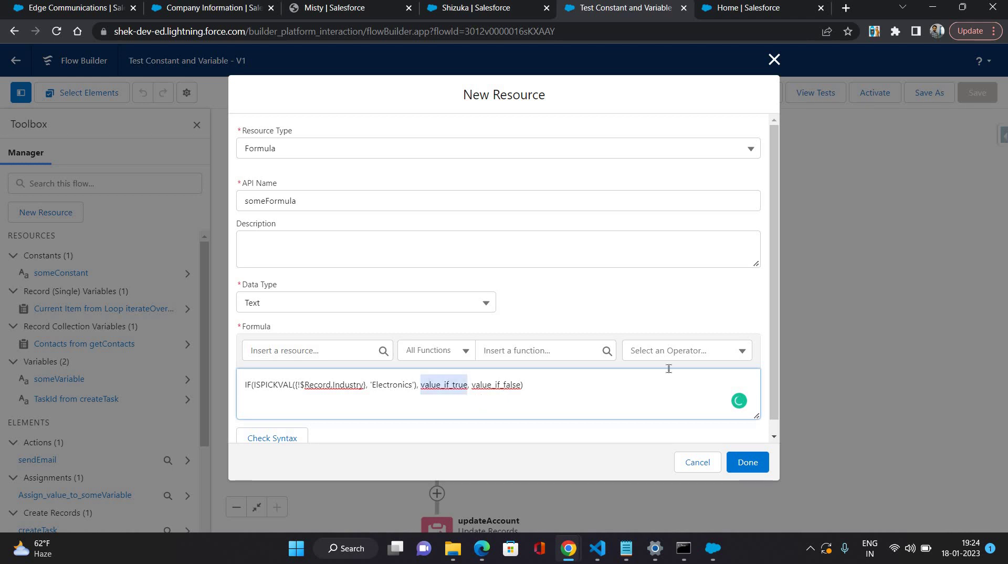
key(BackSpace)
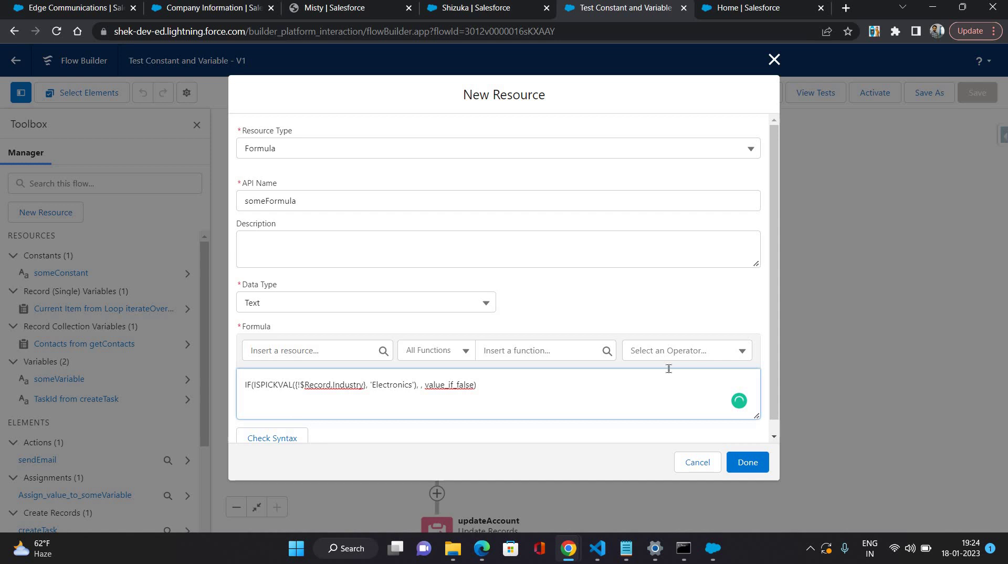
text(True)
key(ctrl+Right)
key(ctrl+shift+Right)
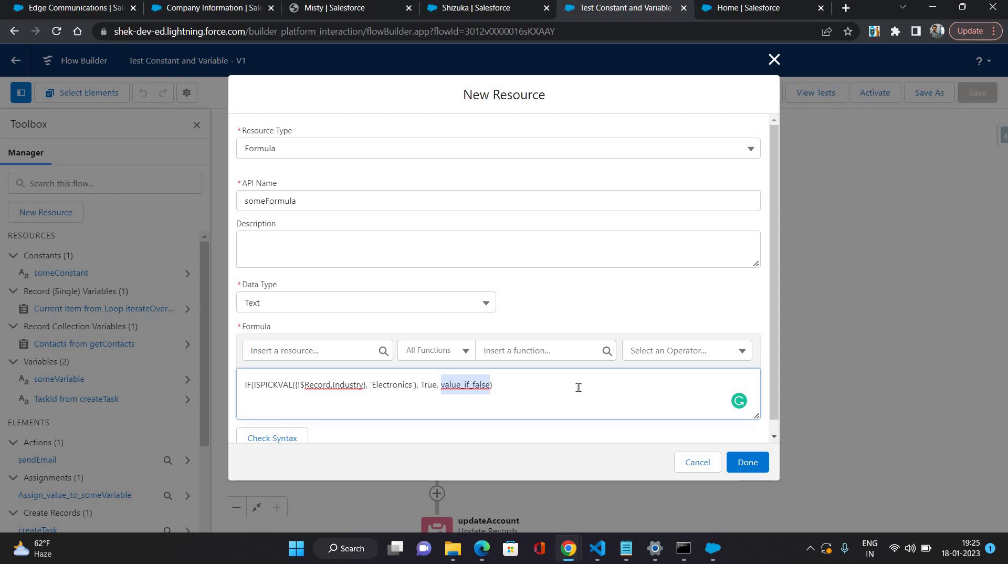
text(False)
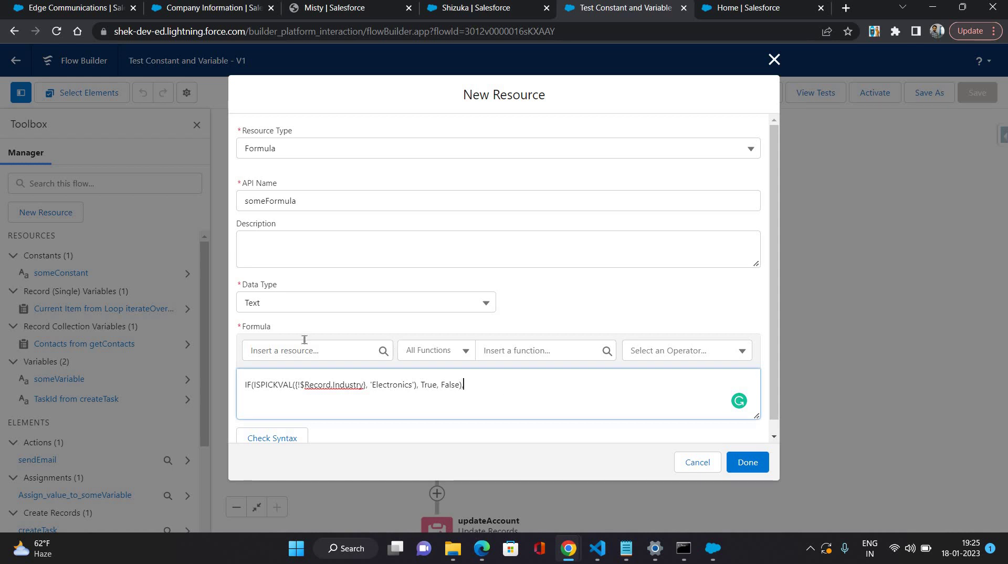
Wrap the IF expression in an AND function, leaving room for a second argument after a comma.
text(,)
key(Home)
text(AND()
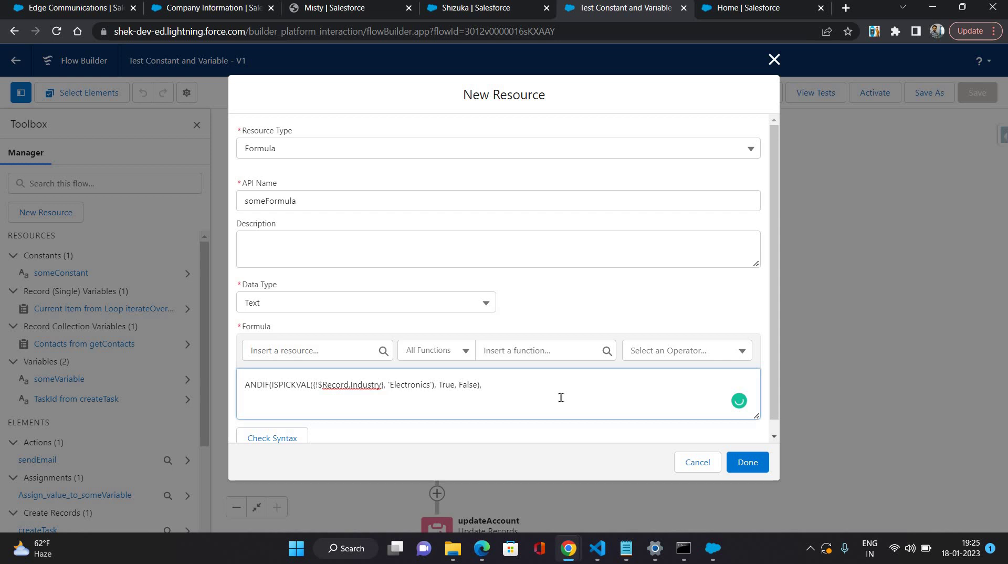
click(616, 403)
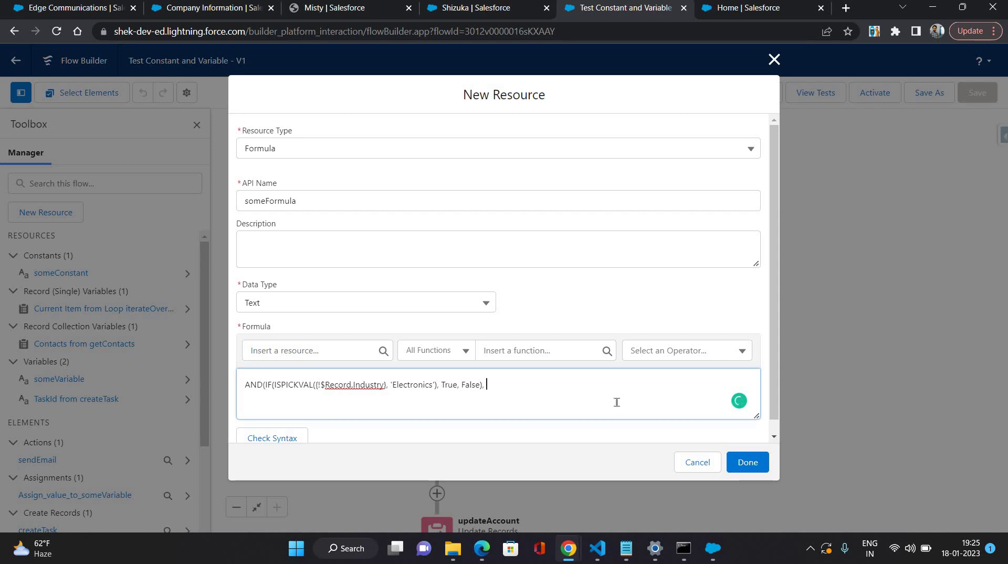
text())
key(Left)
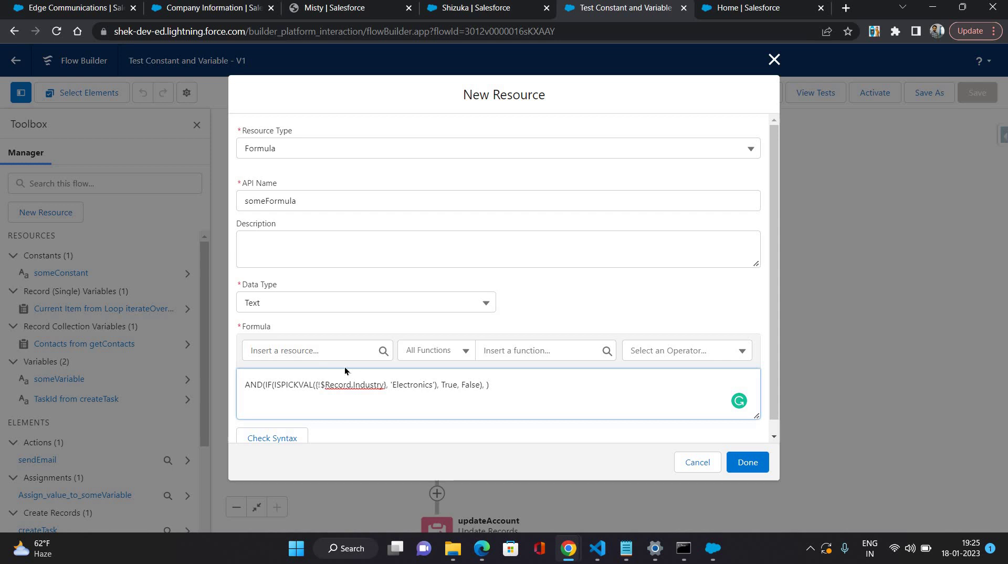
Insert another ISPICKVAL function as the second argument of the AND function.
click(547, 354)
text(ispick)
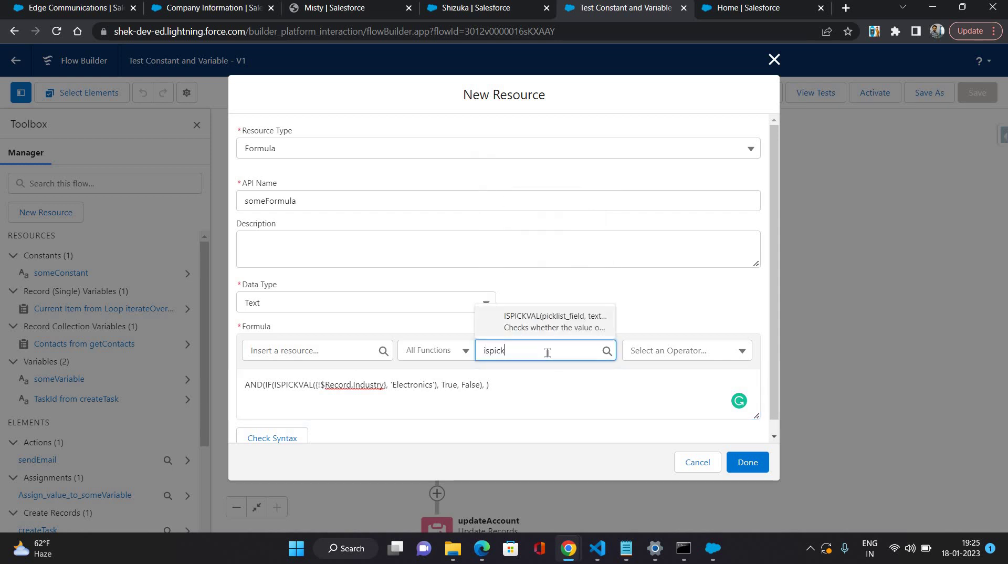
click(541, 325)
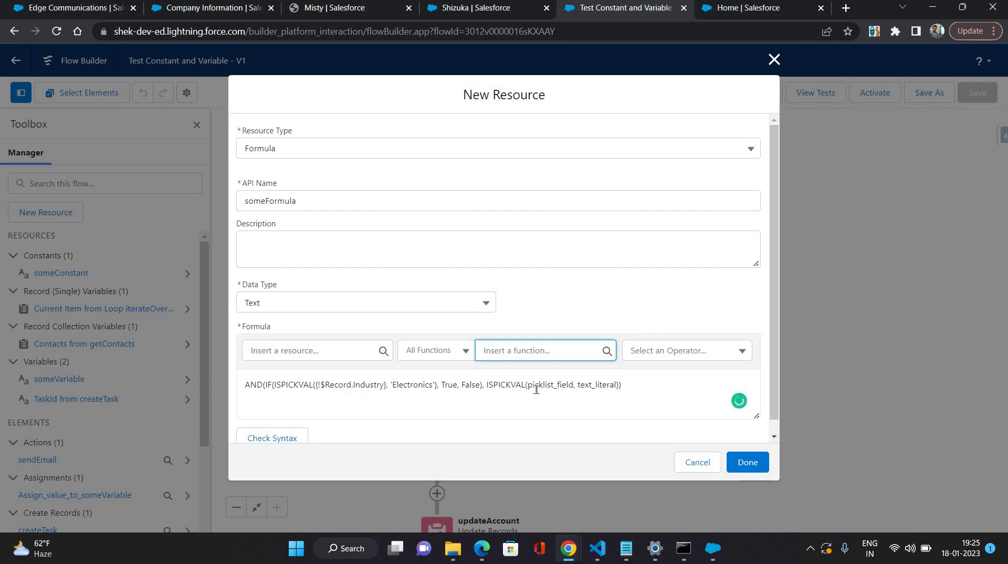
Replace the picklist_field placeholder in the second ISPICKVAL with the account's Active field, {!$Record.Active__c}.
double_click(535, 388)
key(BackSpace)
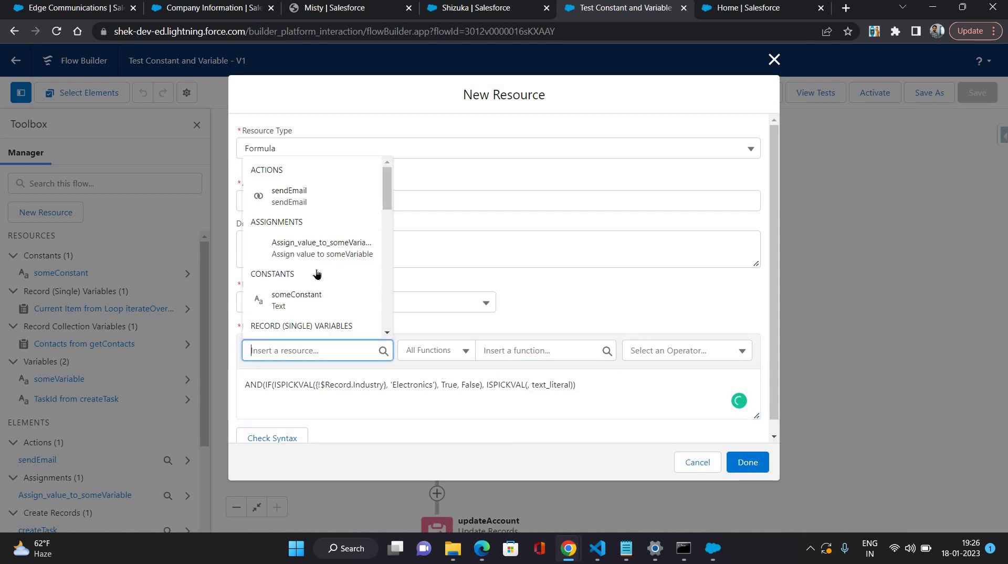
scroll(316, 273, down, 15)
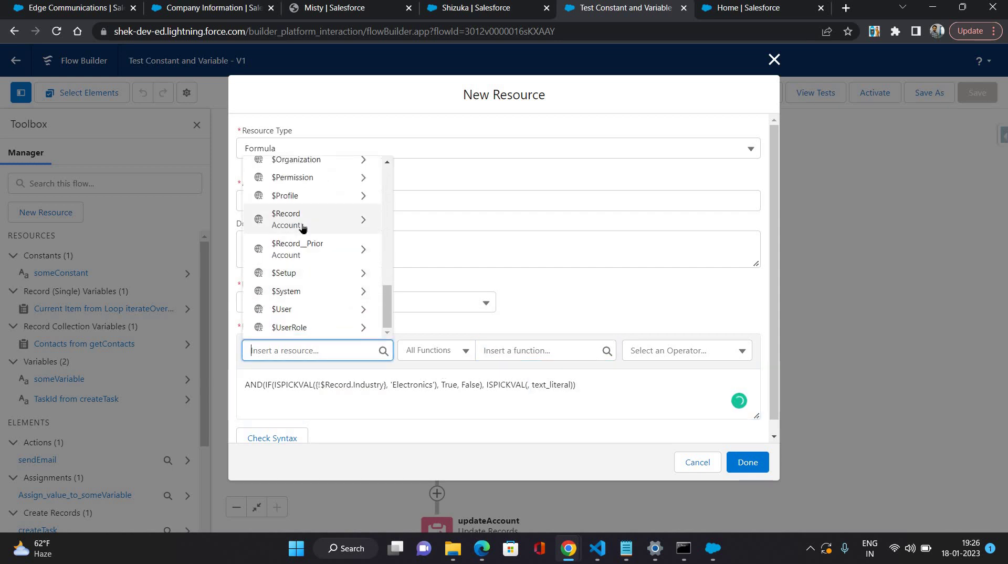
click(302, 225)
scroll(306, 262, down, 3)
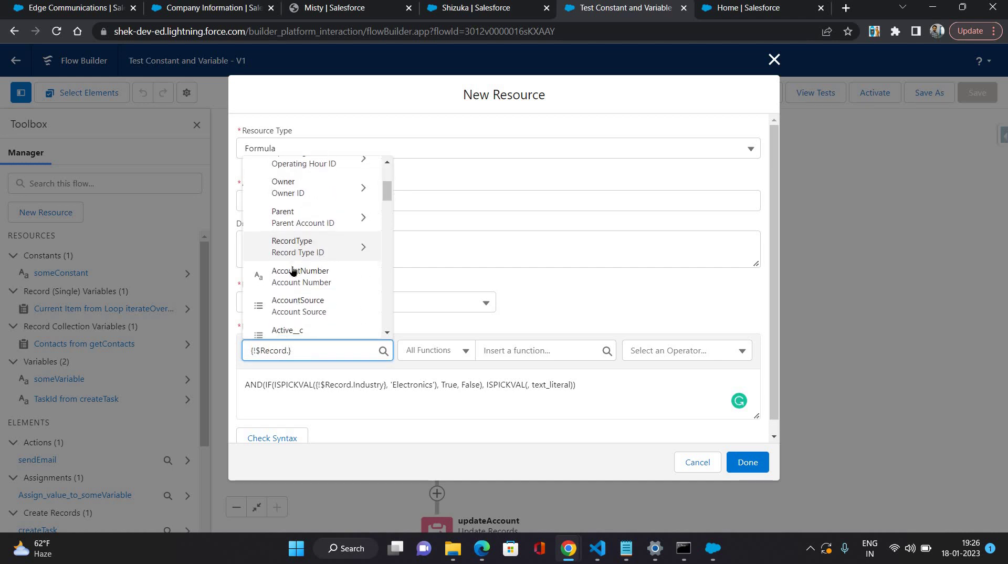
scroll(292, 271, down, 2)
click(293, 271)
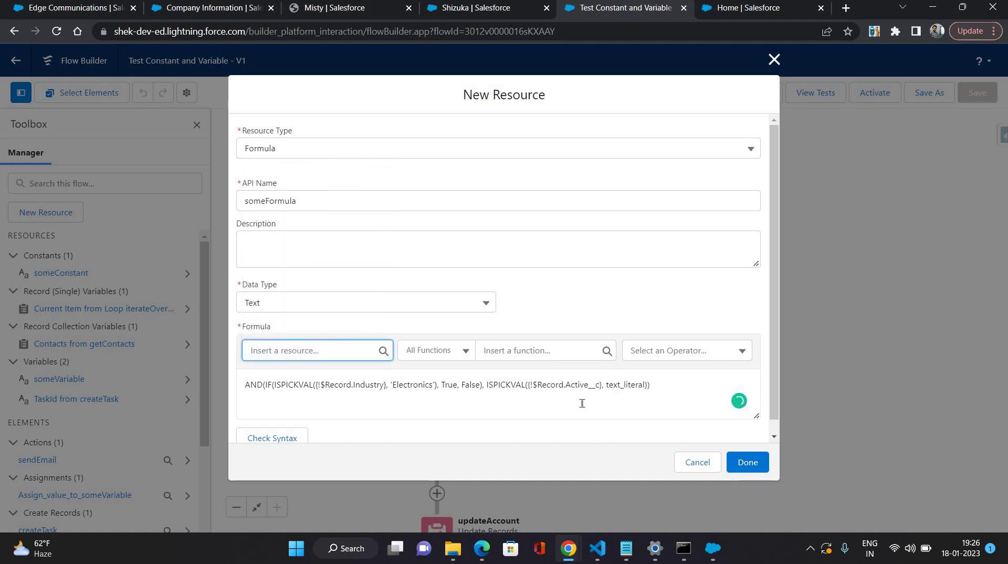
Replace the text_literal placeholder in the second ISPICKVAL function with 'Yes'.
double_click(624, 385)
key(BackSpace)
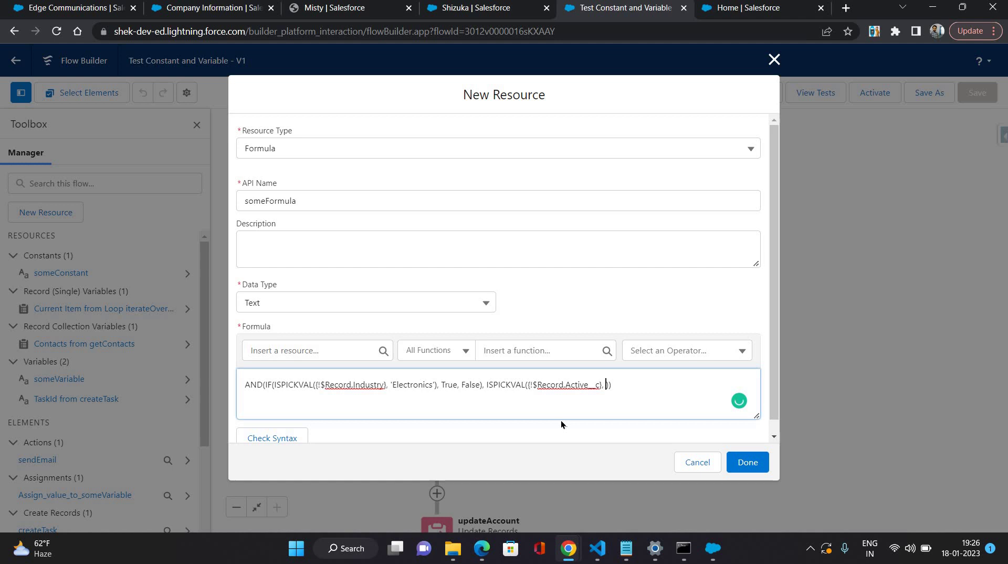
text('')
key(Left)
text(Yes'))
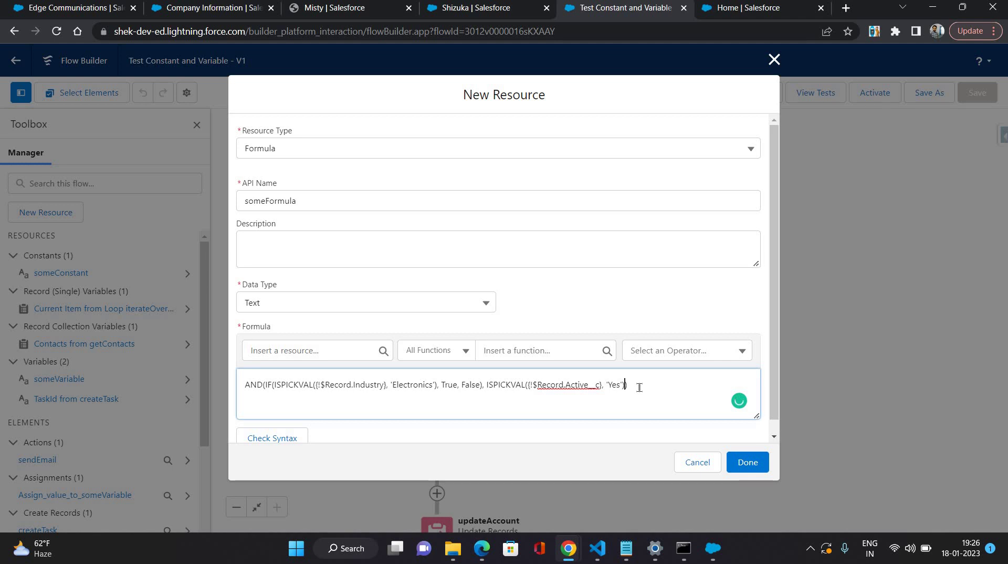
Add the organization's Country field, {!$Organization.Country}, as a third argument of the AND function.
text(,)
click(371, 342)
scroll(344, 270, down, 4)
scroll(342, 269, down, 6)
scroll(326, 225, up, 2)
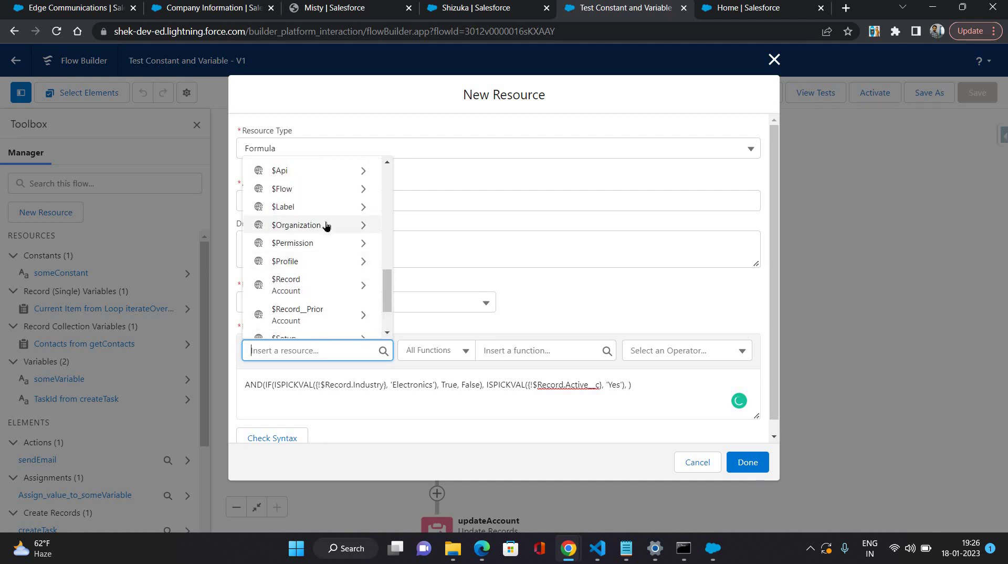
click(326, 225)
click(319, 229)
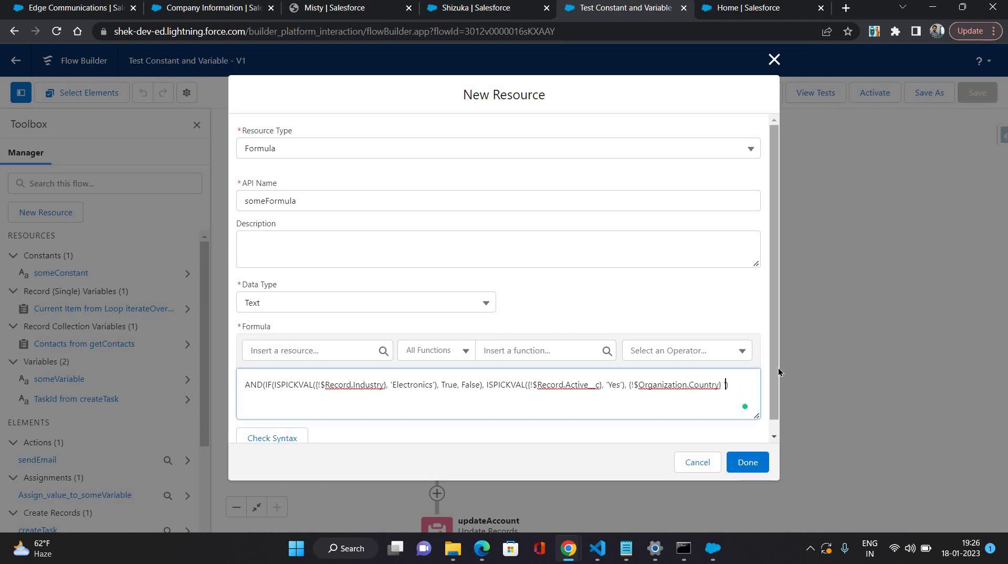
Complete the third AND condition by comparing the organization's country with == 'US'.
text(== )
text('U)
text(S')
key(Right)
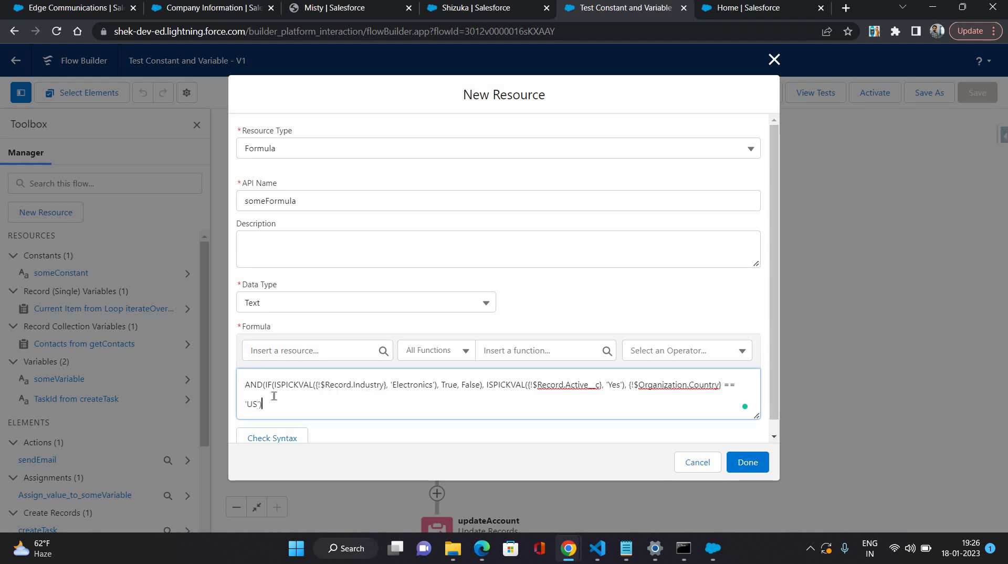
Wrap the whole AND expression in an outer If function with two empty quoted result arguments.
click(243, 384)
text(If)
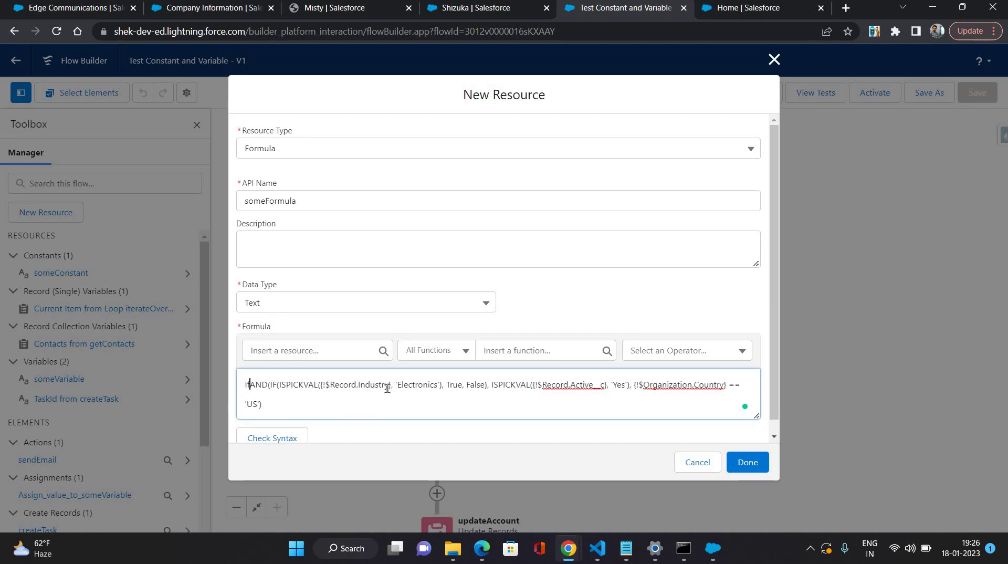
text(()
text())
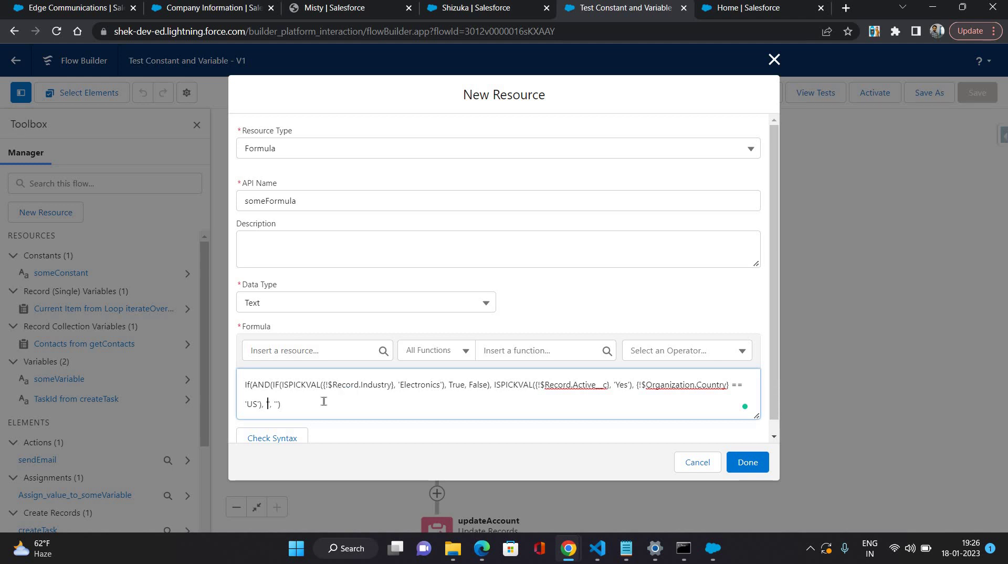
Set the outer If results to 'All Good' and 'Not Good', and check the formula's syntax.
text(All Good)
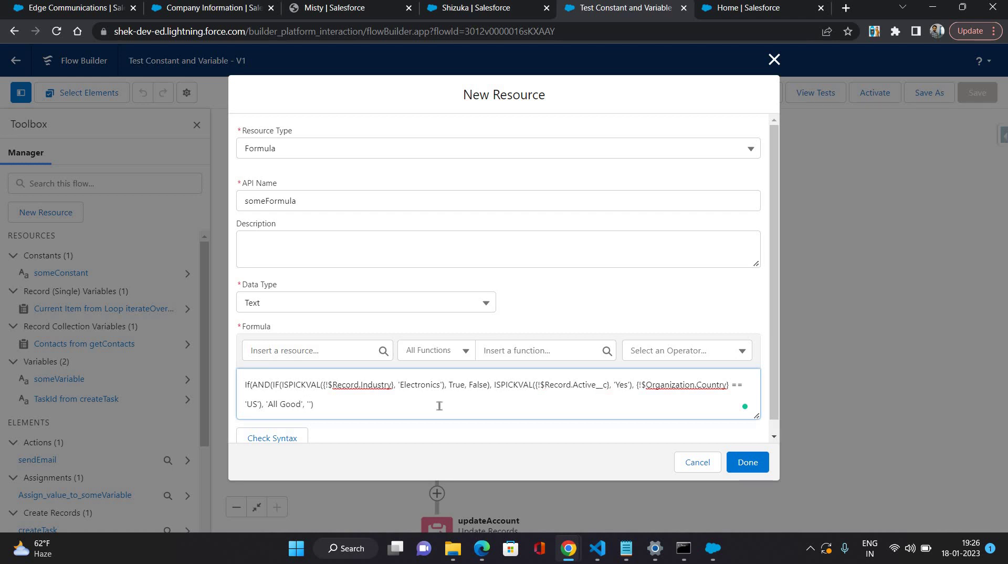
text(Not Good)
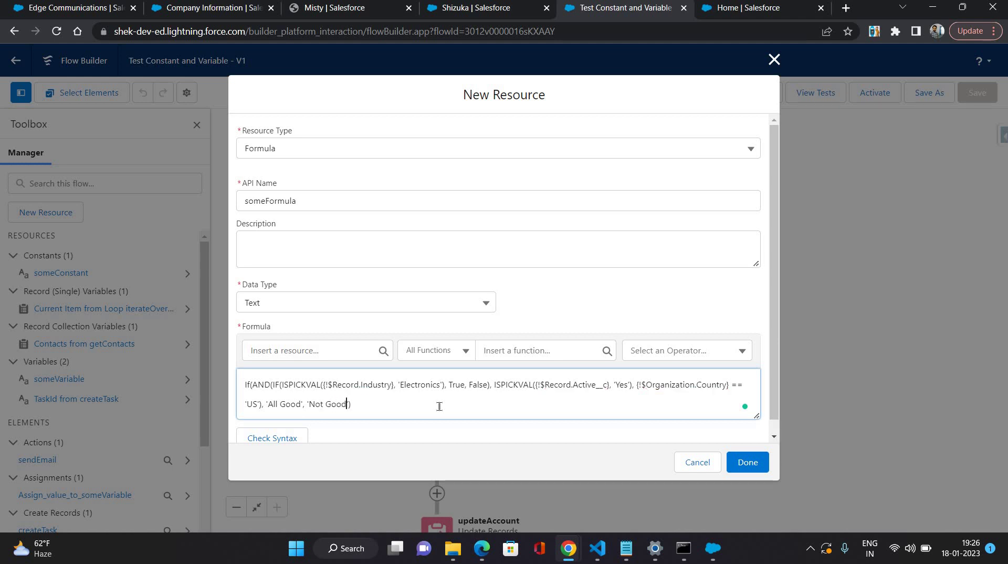
scroll(435, 408, down, 1)
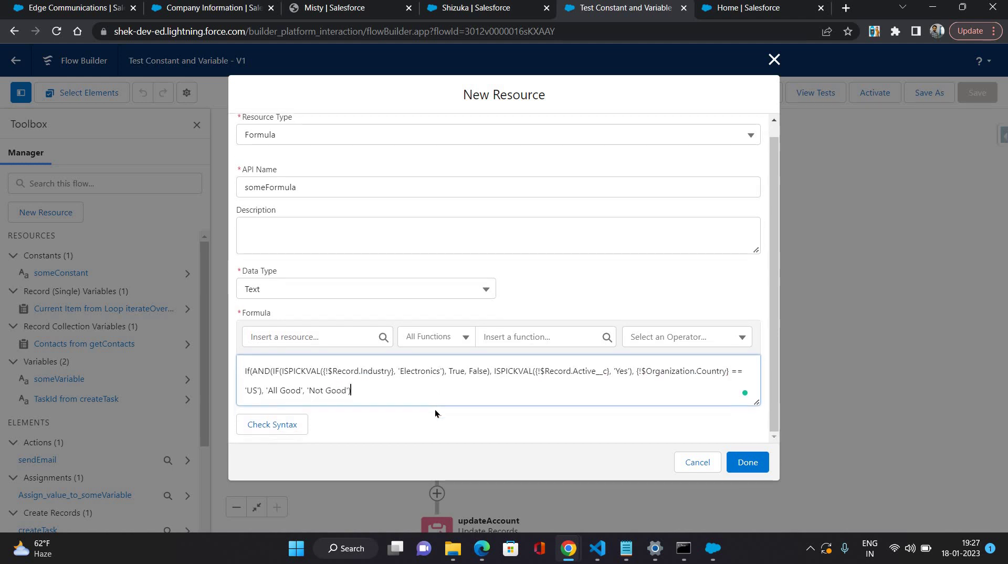
click(254, 421)
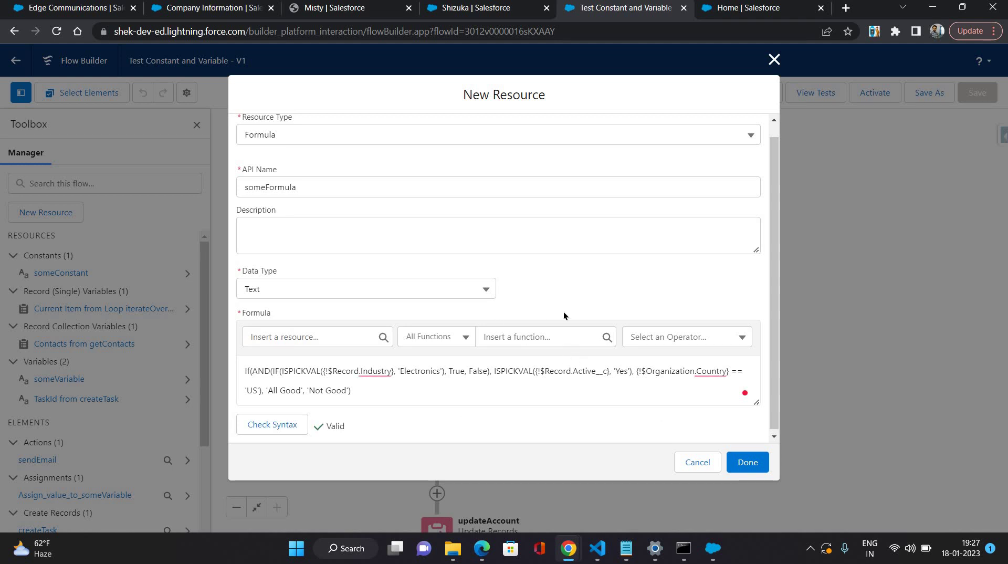
Review the finished formula: the outer If, the Industry, Active and Country conditions, and the result texts.
scroll(677, 386, down, 1)
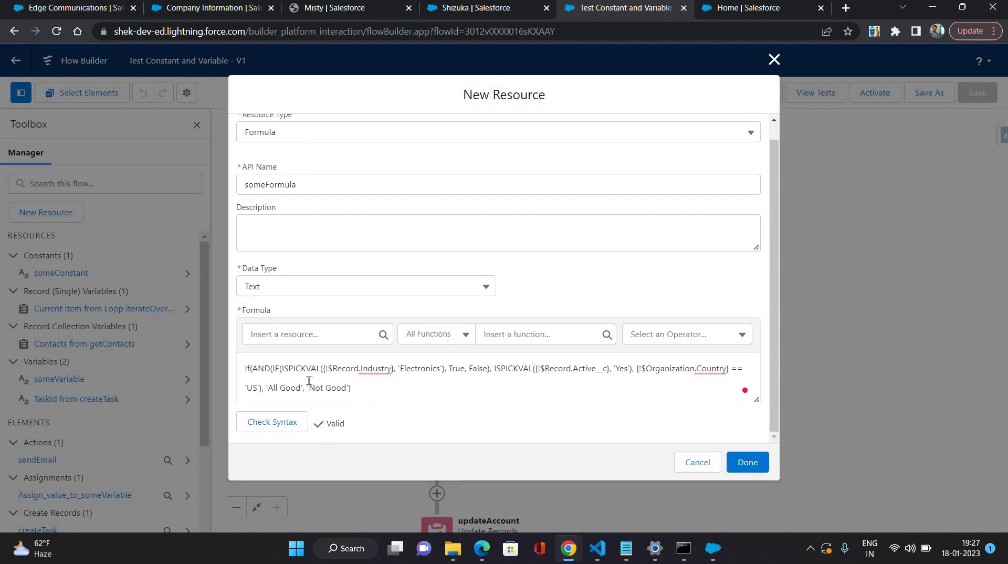
drag(245, 370, 384, 387)
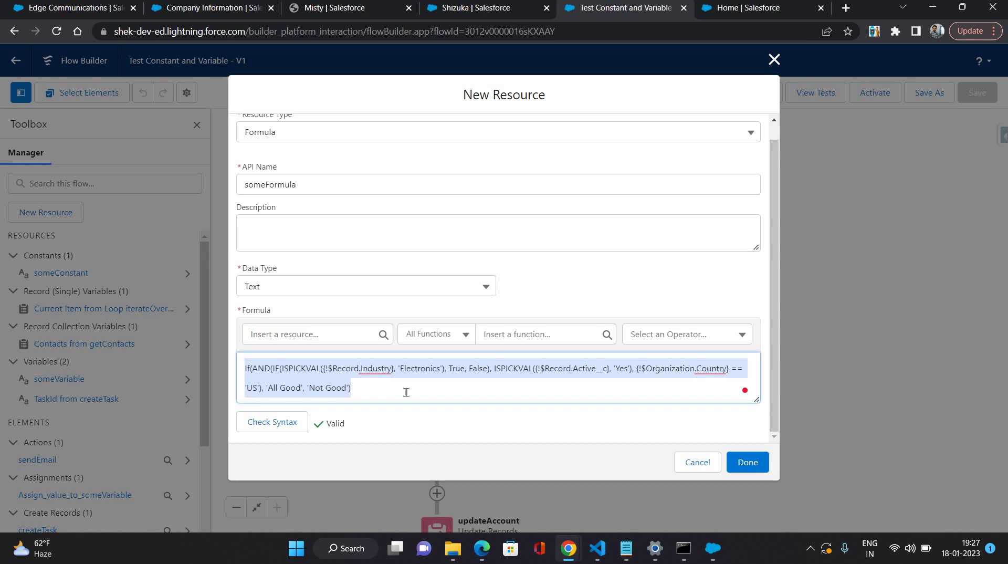
click(443, 398)
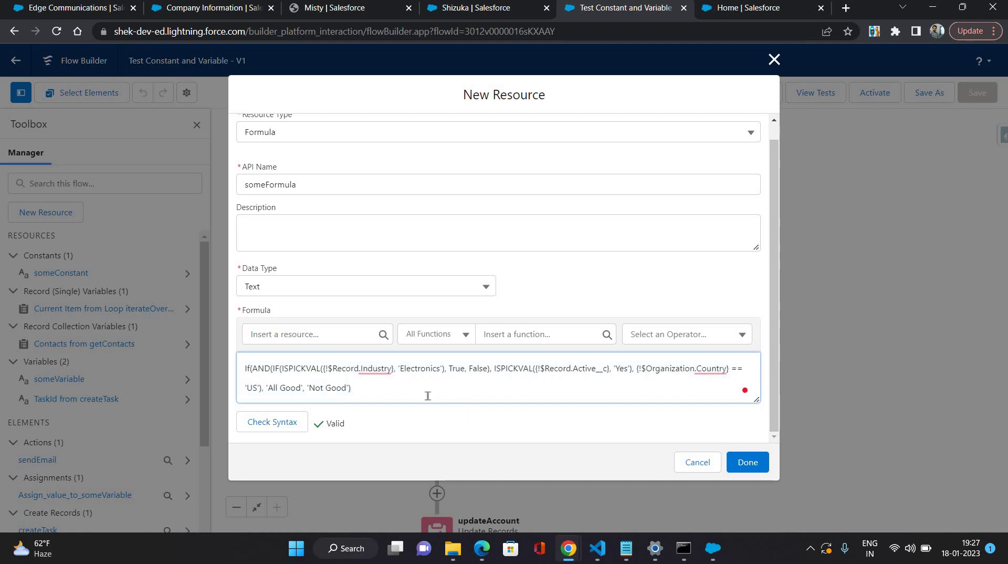
click(251, 368)
shift+click(245, 368)
click(633, 371)
drag(501, 367, 494, 368)
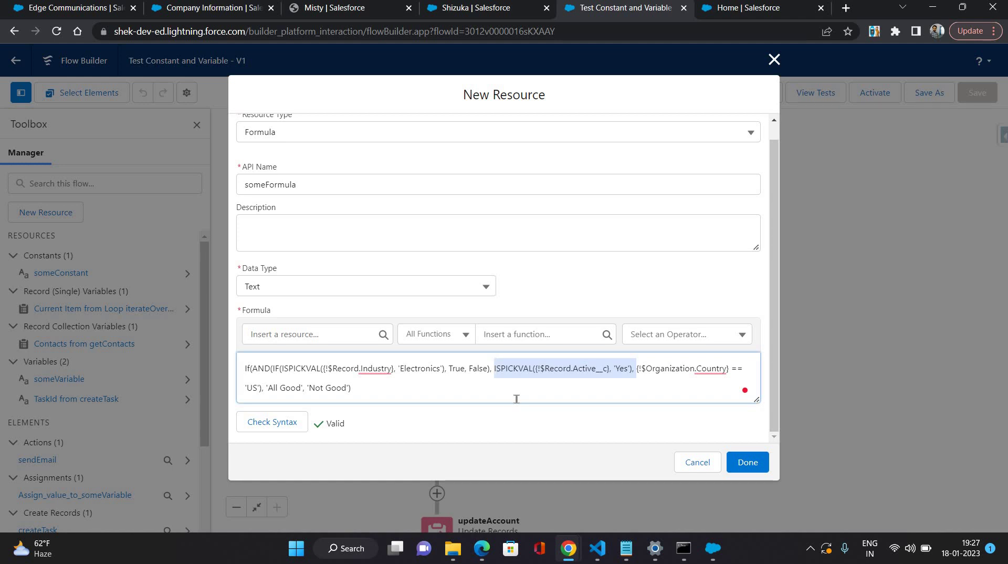
drag(637, 368, 727, 379)
click(595, 387)
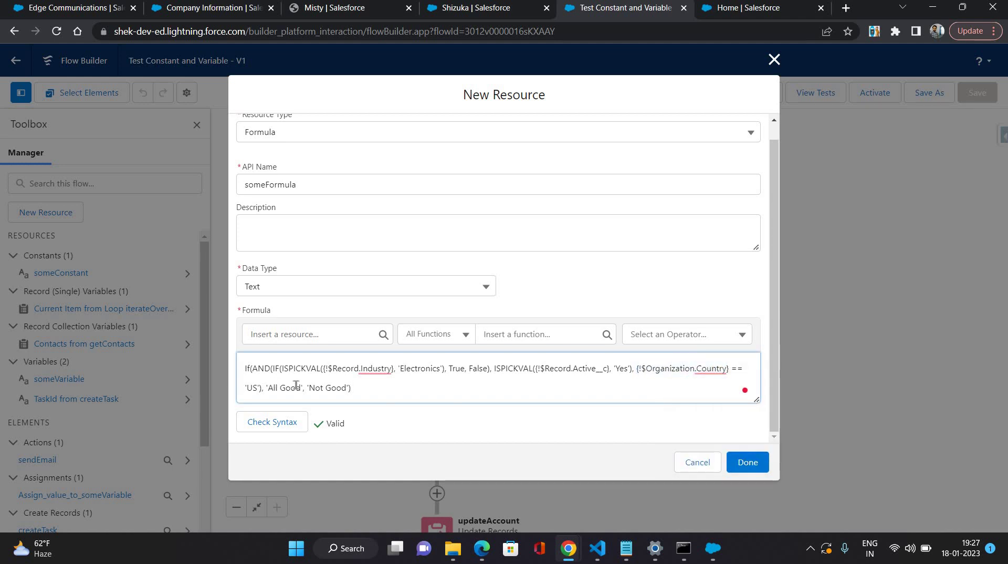
drag(274, 387, 296, 387)
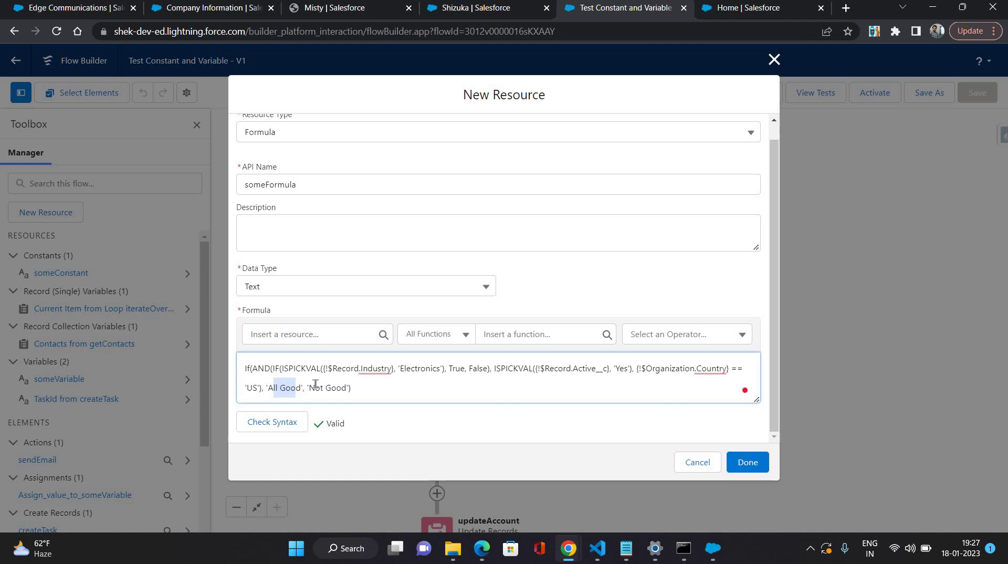
click(628, 390)
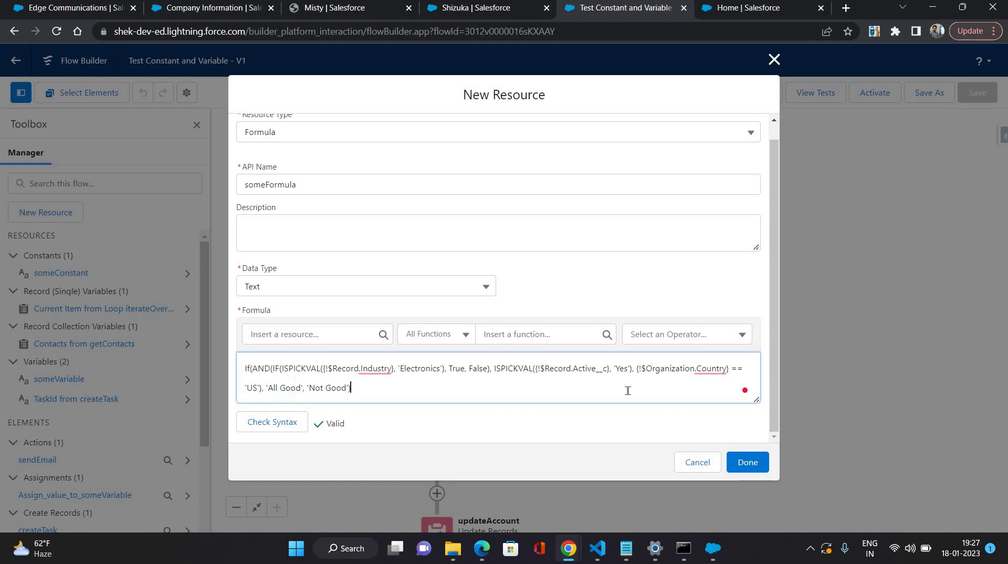
Finish creating the someFormula resource.
click(743, 463)
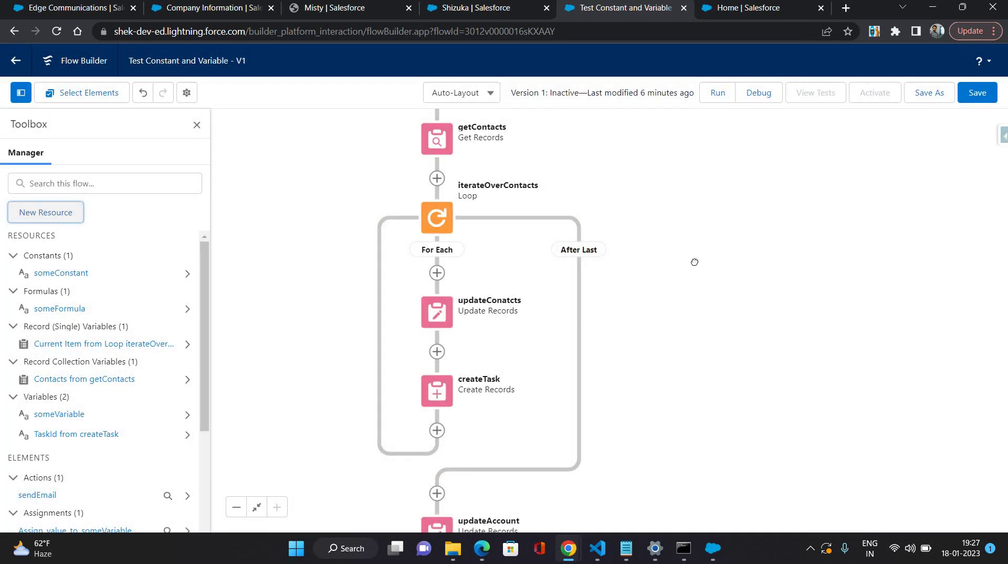
Insert {!someFormula} after "This is" in the sendEmail action's body and save the flow.
scroll(367, 359, down, 2)
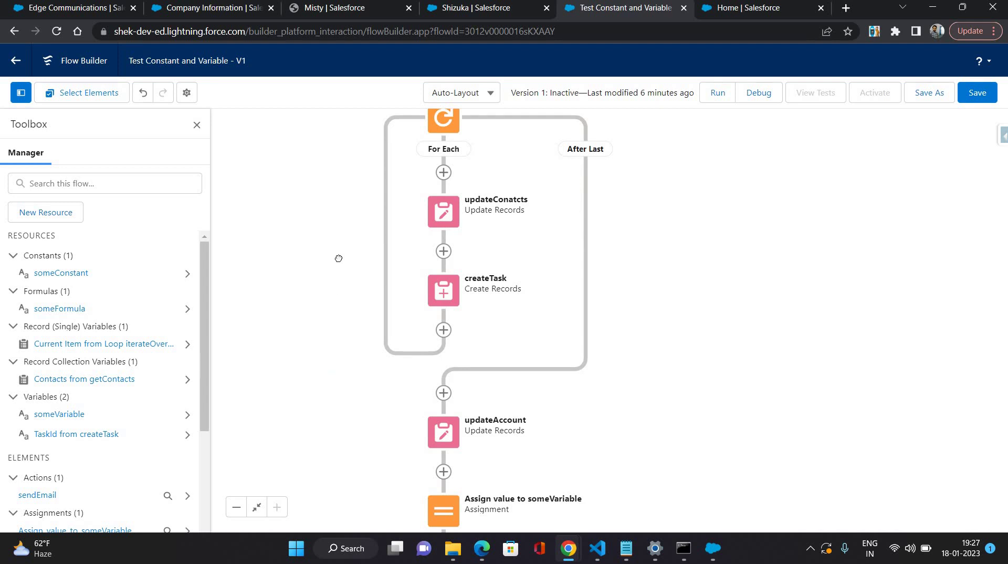
scroll(318, 390, down, 6)
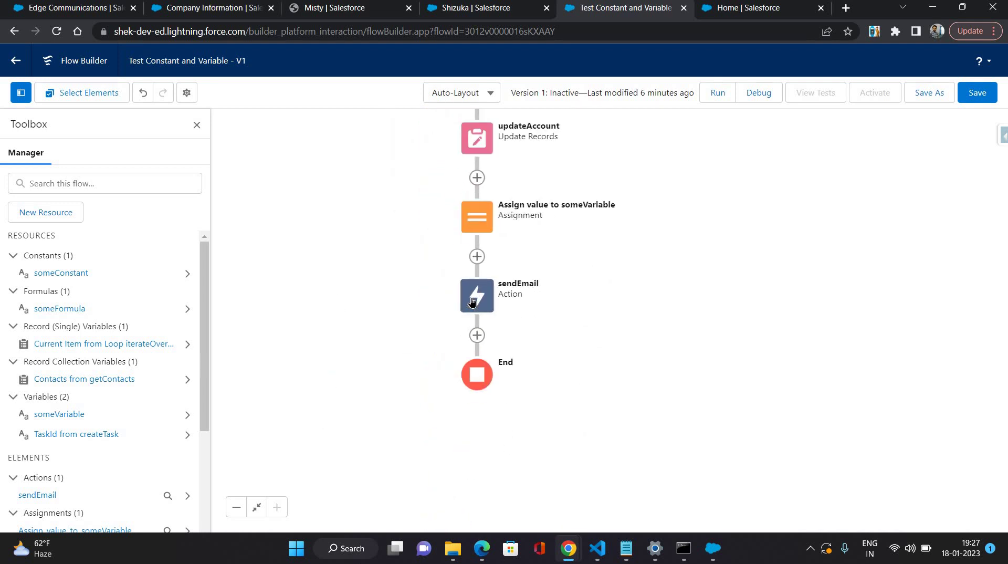
click(472, 302)
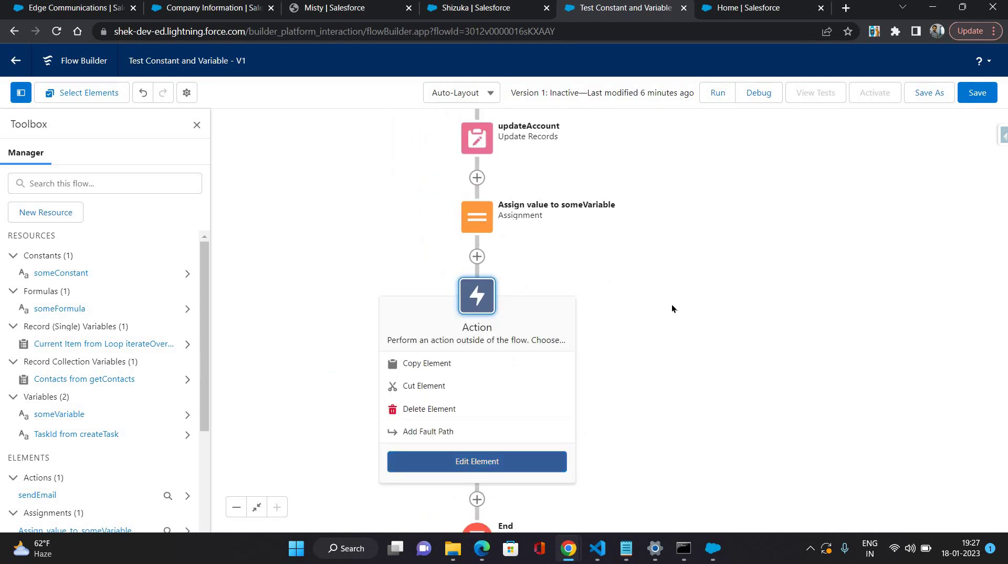
click(477, 461)
scroll(414, 206, down, 1)
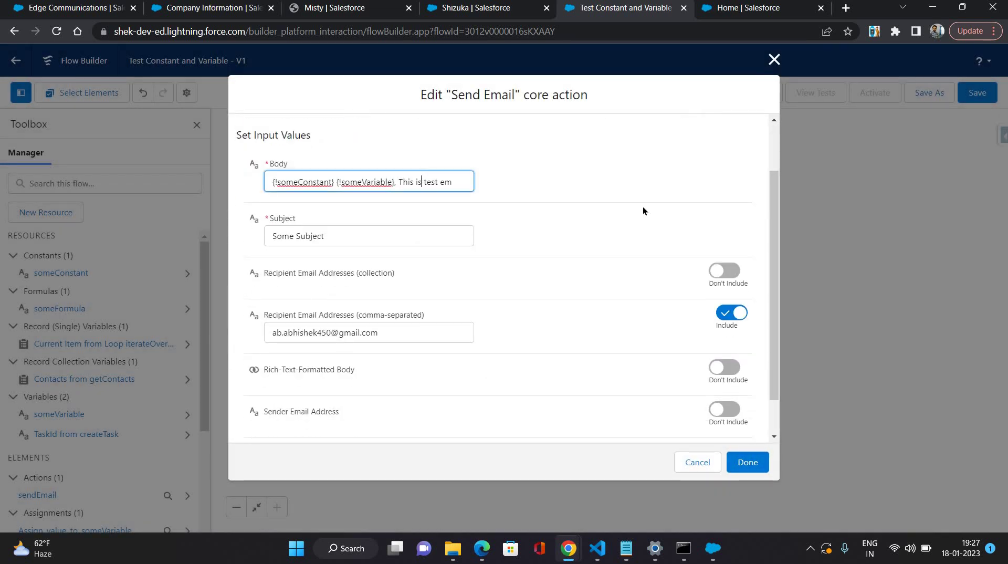
text({! )
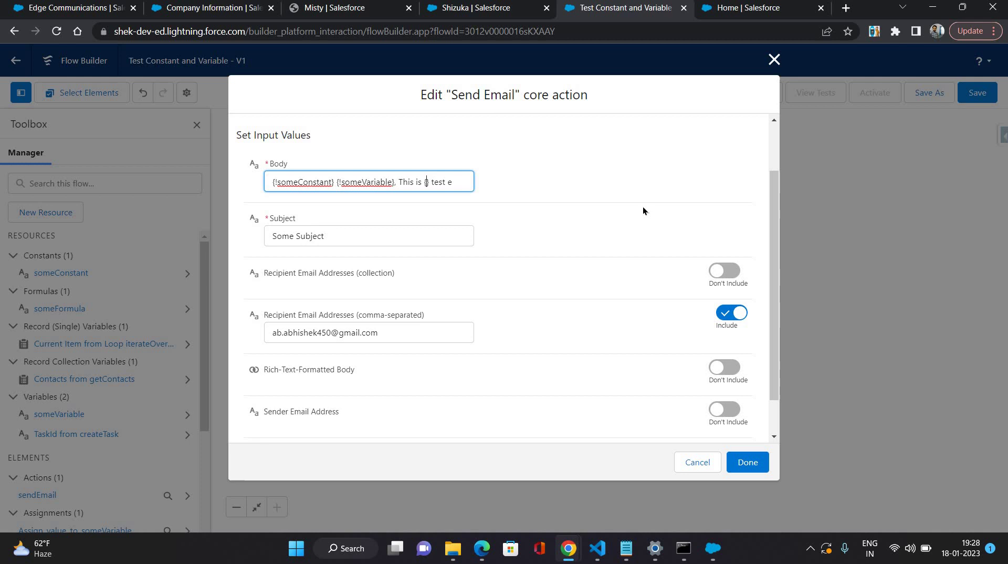
text(!someFormula)
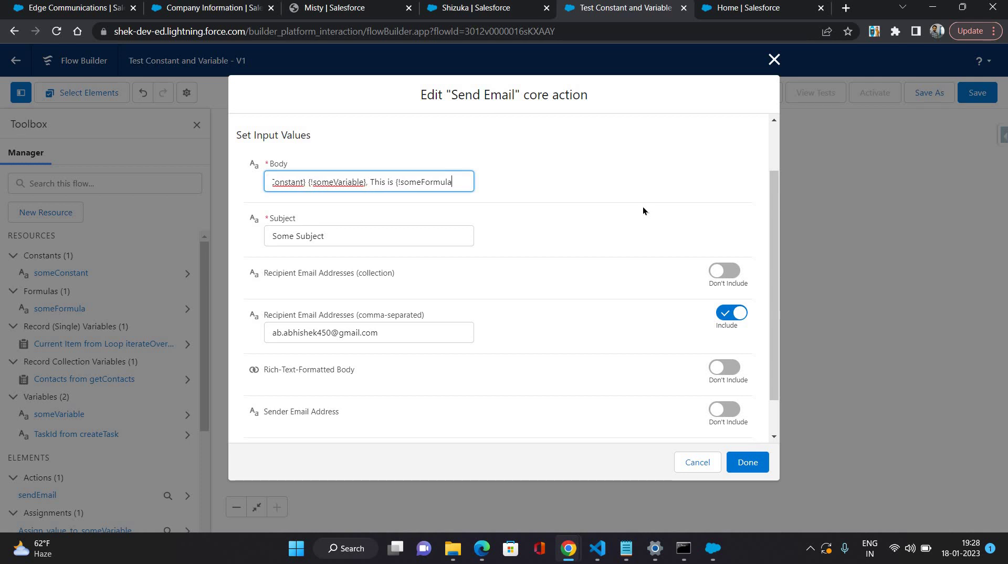
click(745, 463)
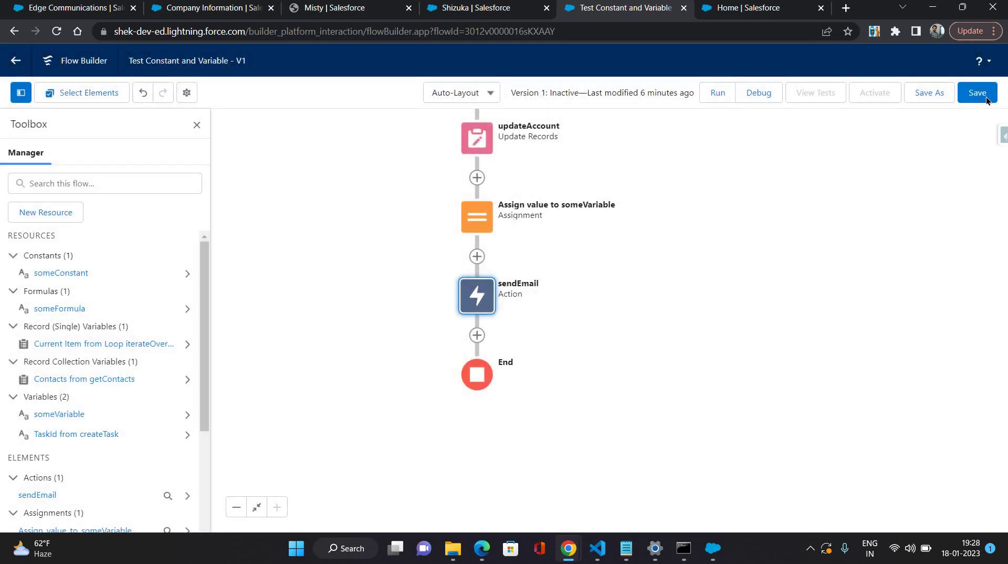
click(985, 99)
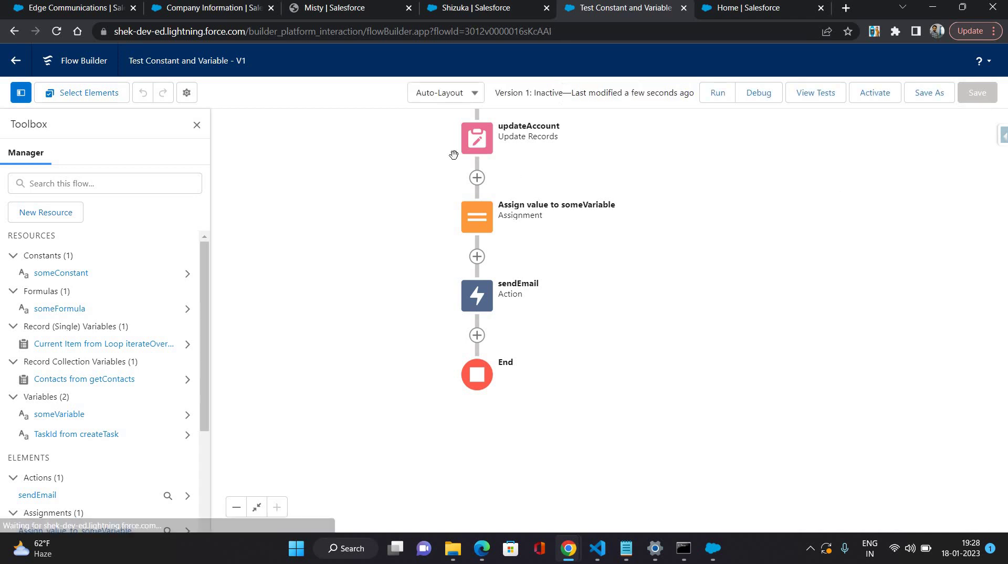
Check the Industry and Active values on the Edge Communications account and the Country in the organization's Company Information.
click(62, 9)
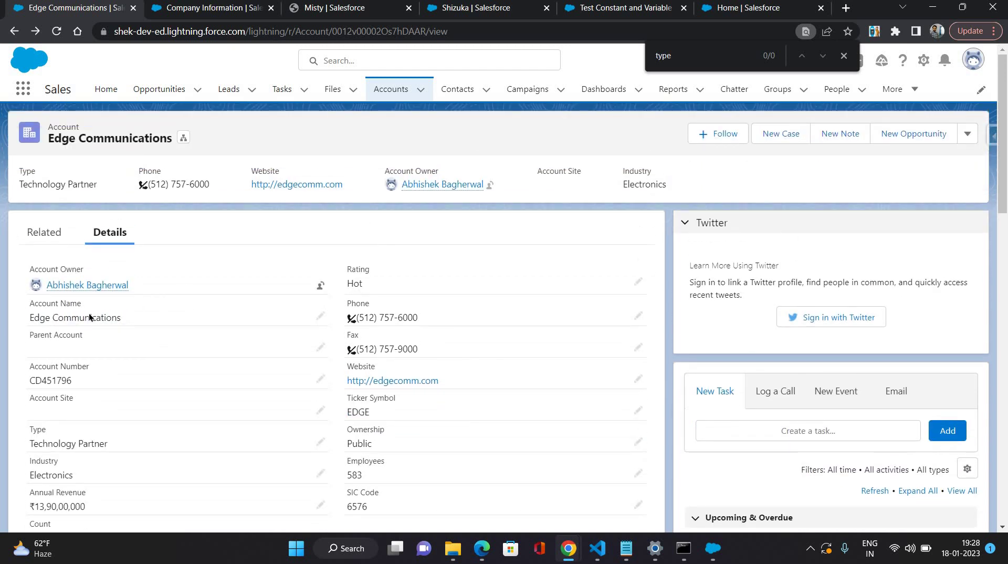
scroll(75, 282, down, 3)
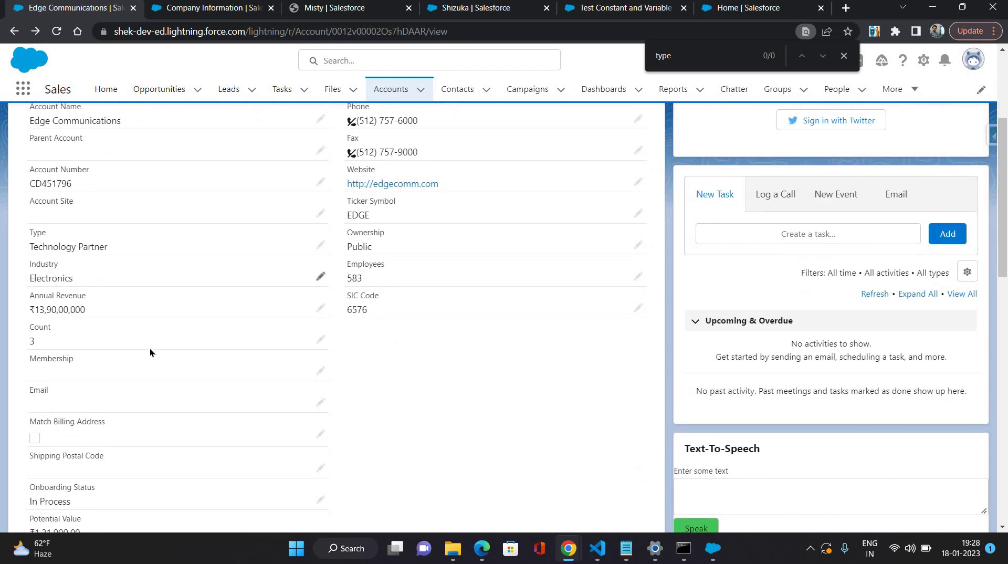
scroll(147, 347, down, 3)
scroll(143, 366, down, 3)
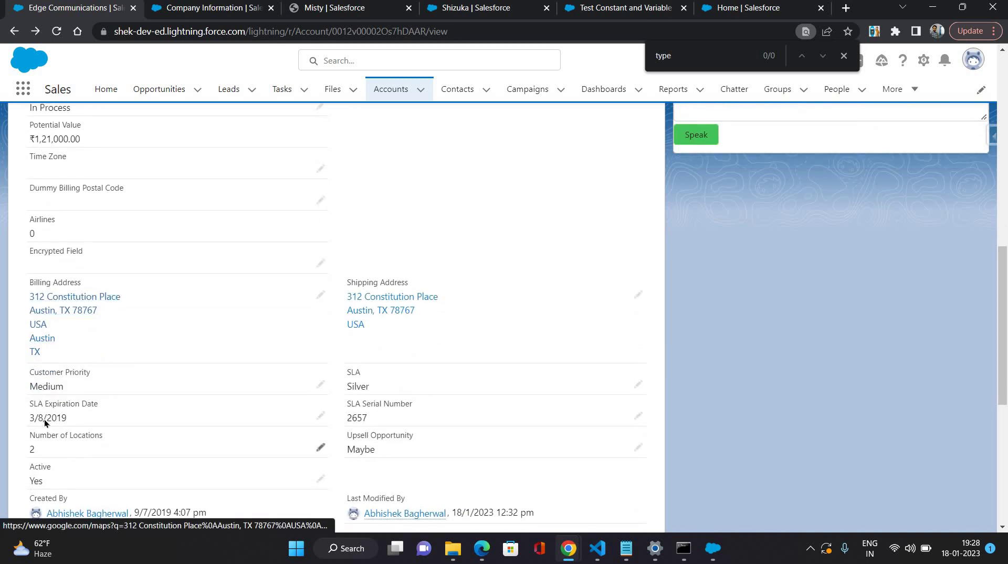
scroll(44, 419, down, 1)
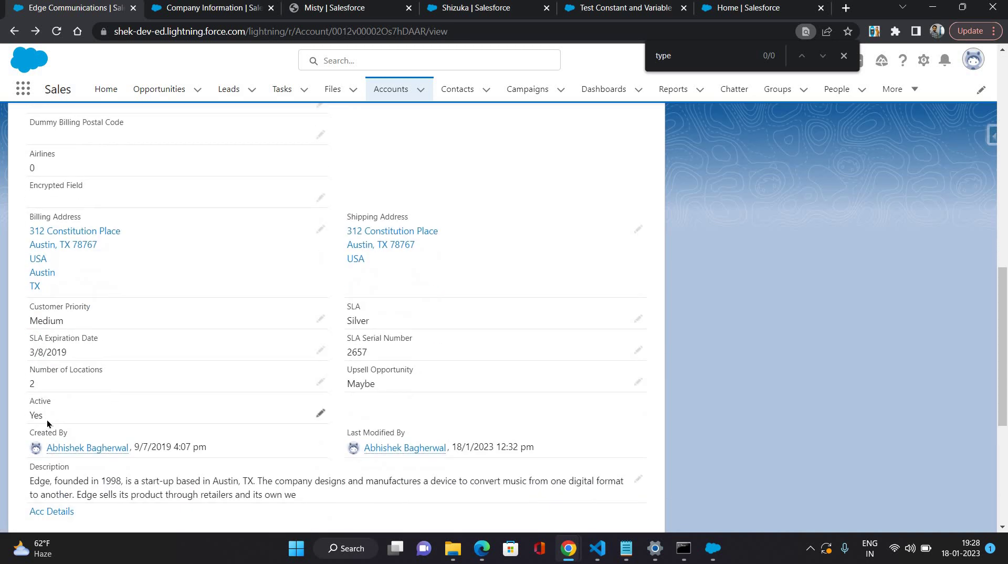
click(194, 9)
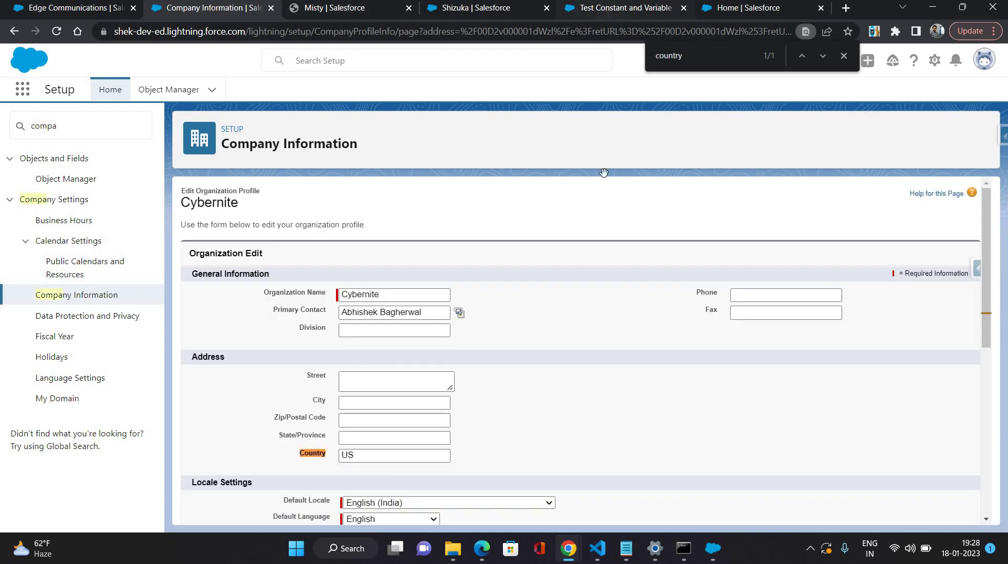
Return to the Test Constant and Variable flow and run a debug with Edge Communications as the triggering account.
click(606, 11)
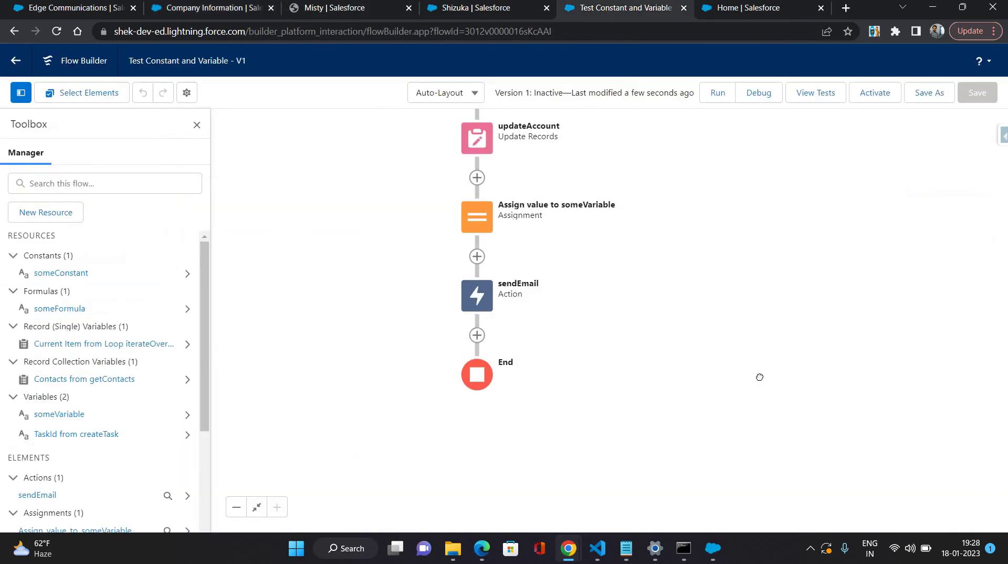
click(759, 93)
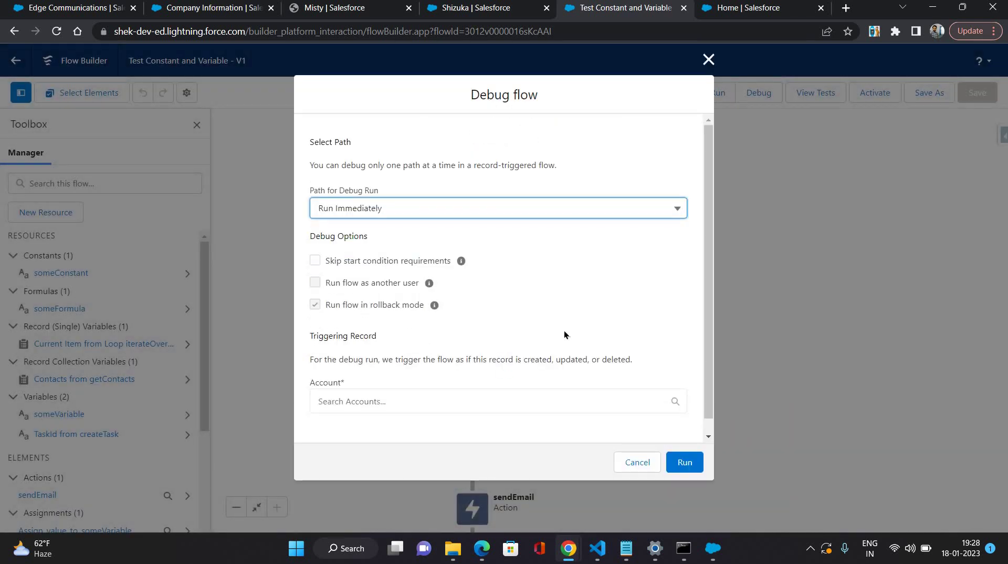
scroll(535, 346, down, 1)
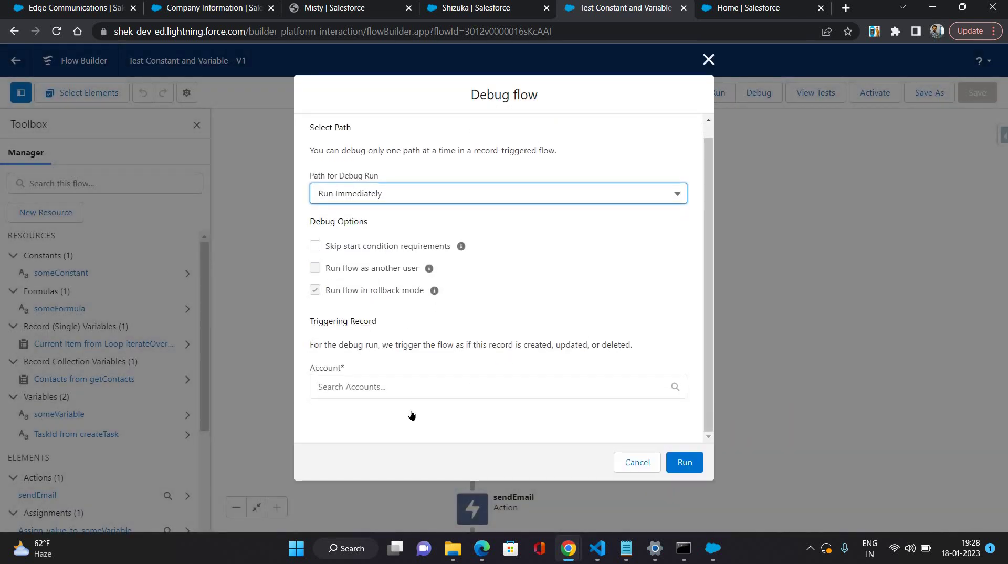
click(412, 388)
click(677, 418)
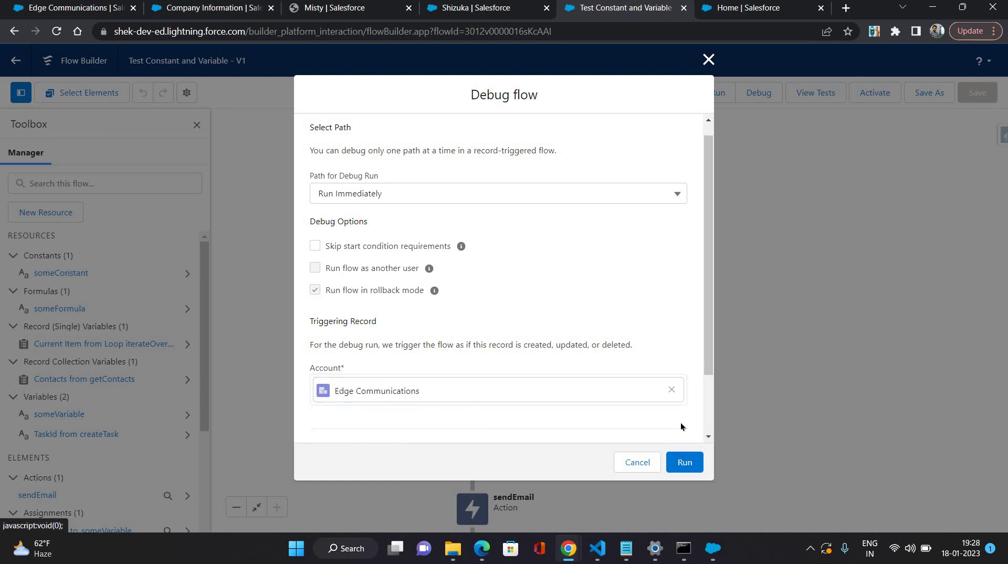
click(685, 462)
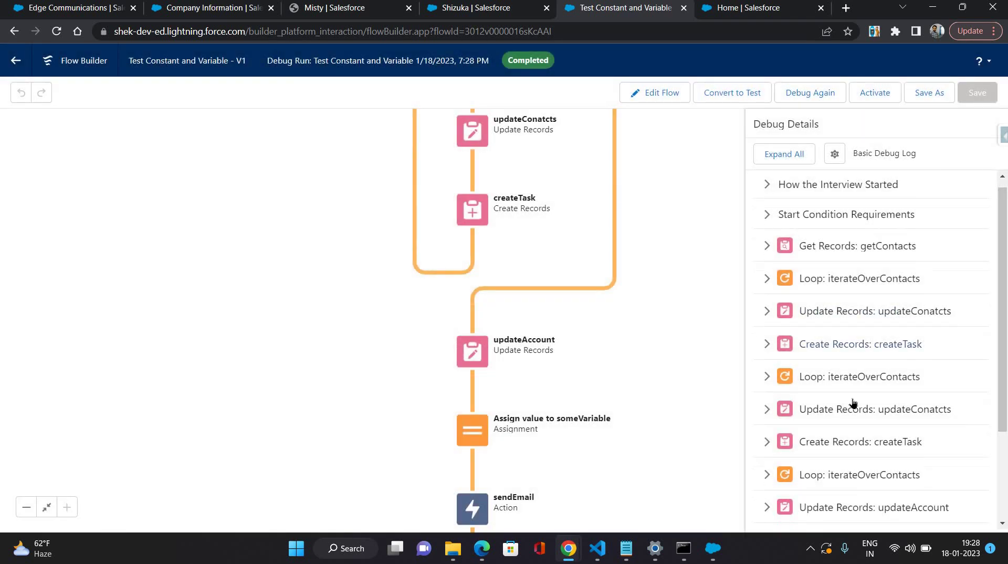
Examine the resolved email body in the sendEmail entry of the debug details.
scroll(851, 406, down, 3)
click(850, 445)
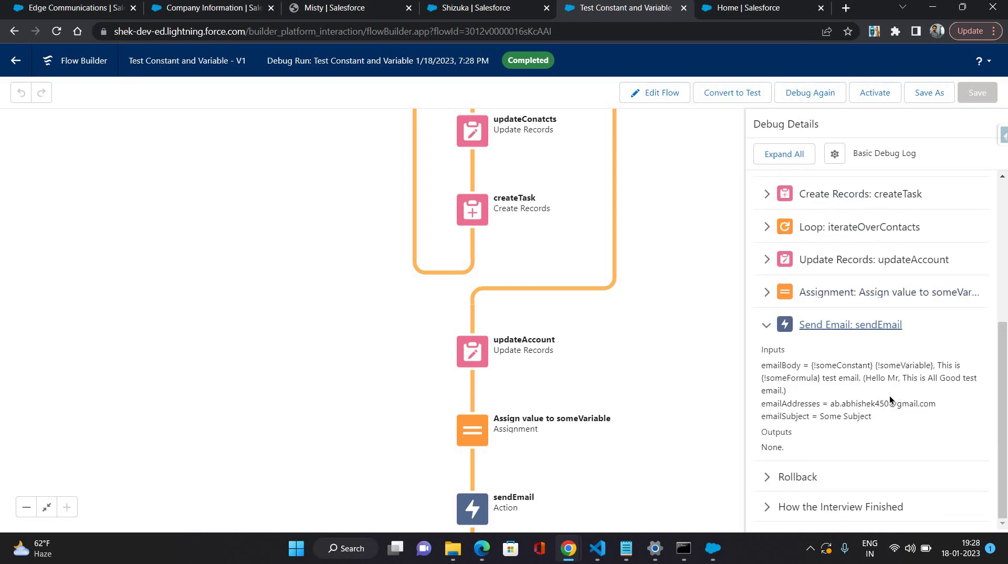
drag(869, 379, 963, 395)
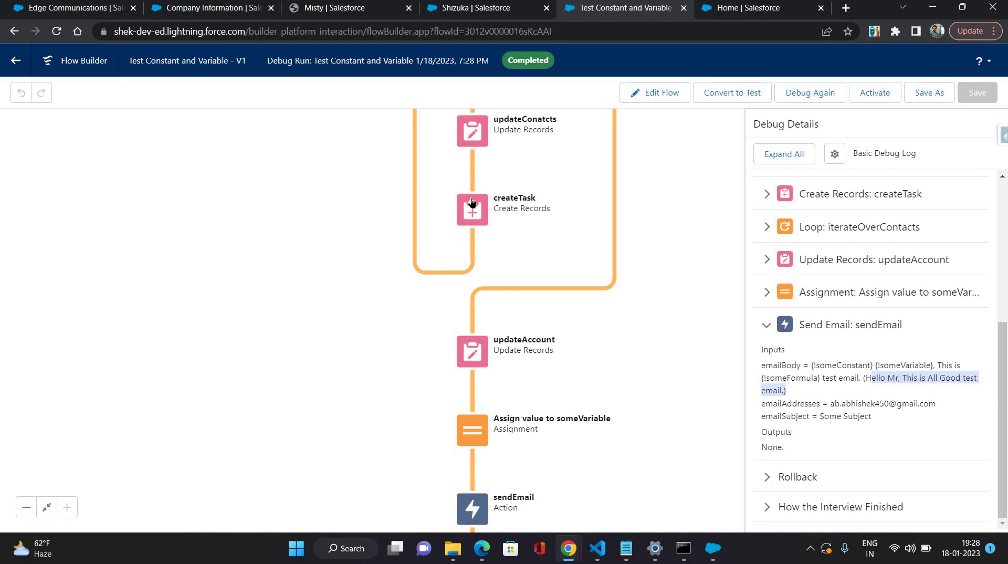
Set Active to No on the Edge Communications account and save the record.
key(ctrl+1)
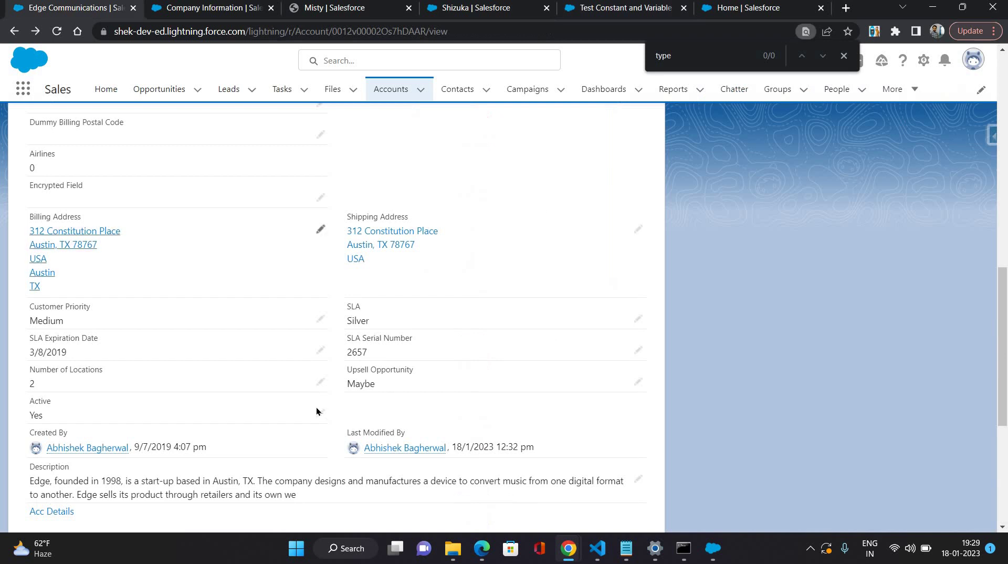
click(320, 414)
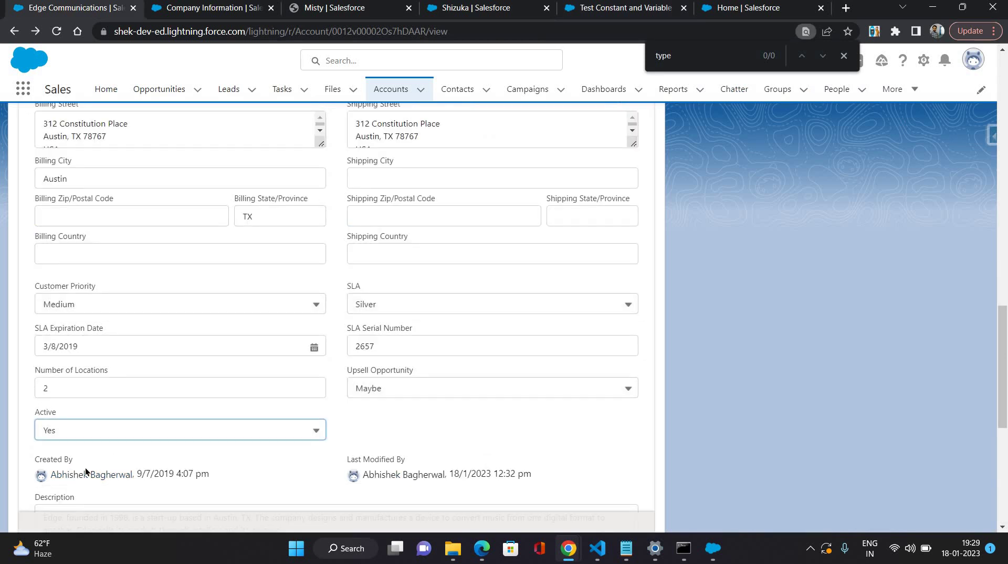
click(273, 485)
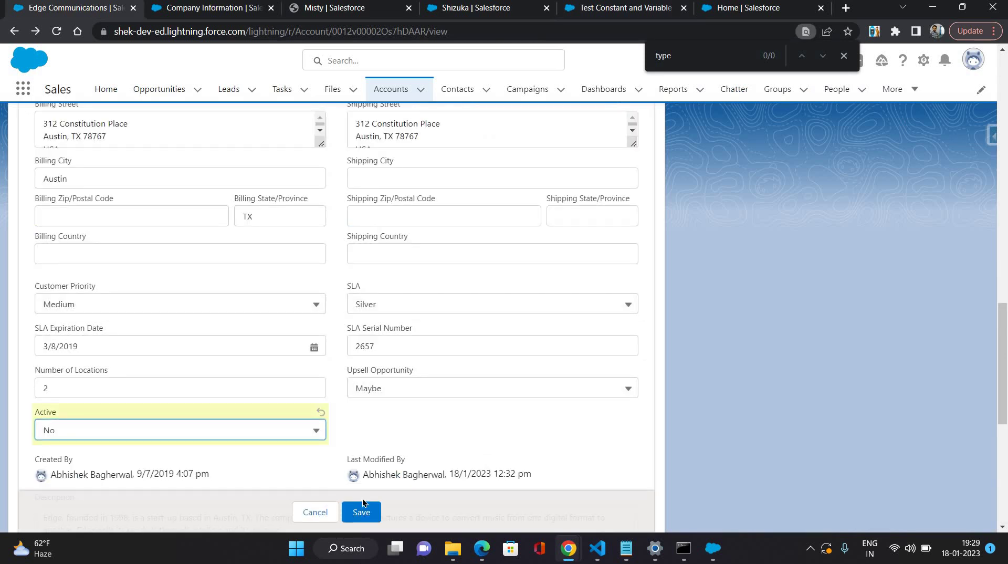
click(362, 512)
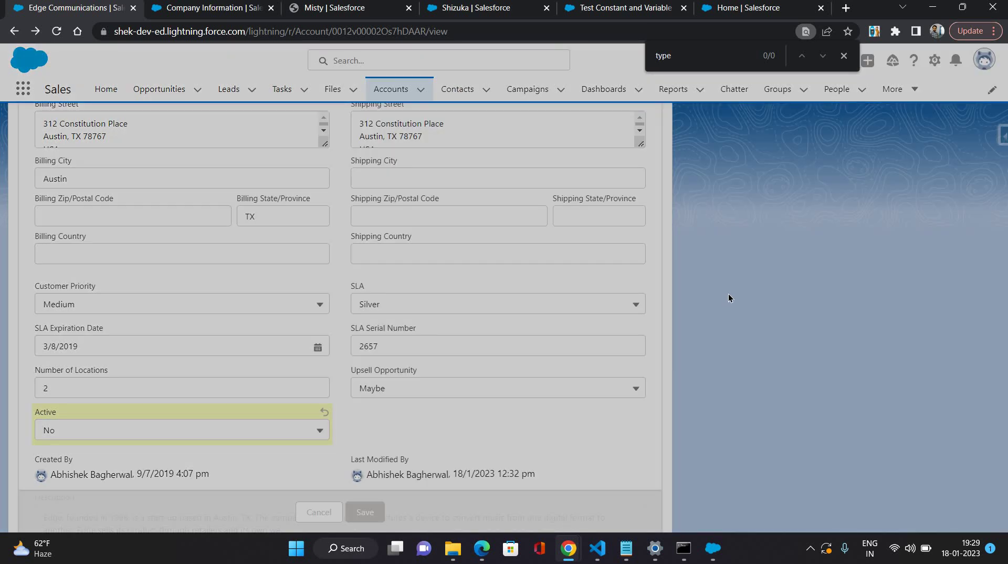
scroll(311, 250, up, 3)
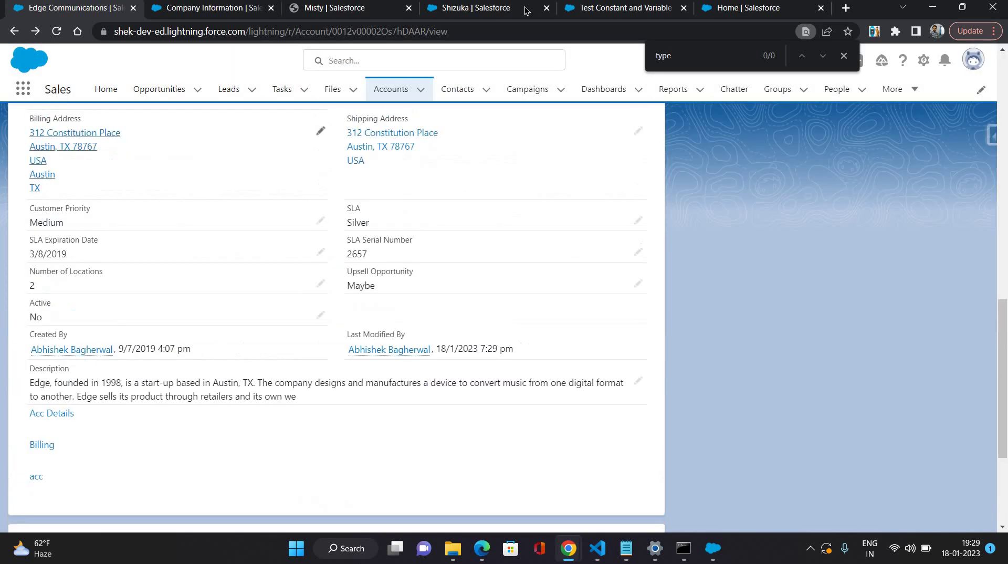
Debug the flow again and examine the resolved email body in the sendEmail entry of the debug details.
click(624, 7)
click(808, 95)
scroll(647, 420, down, 4)
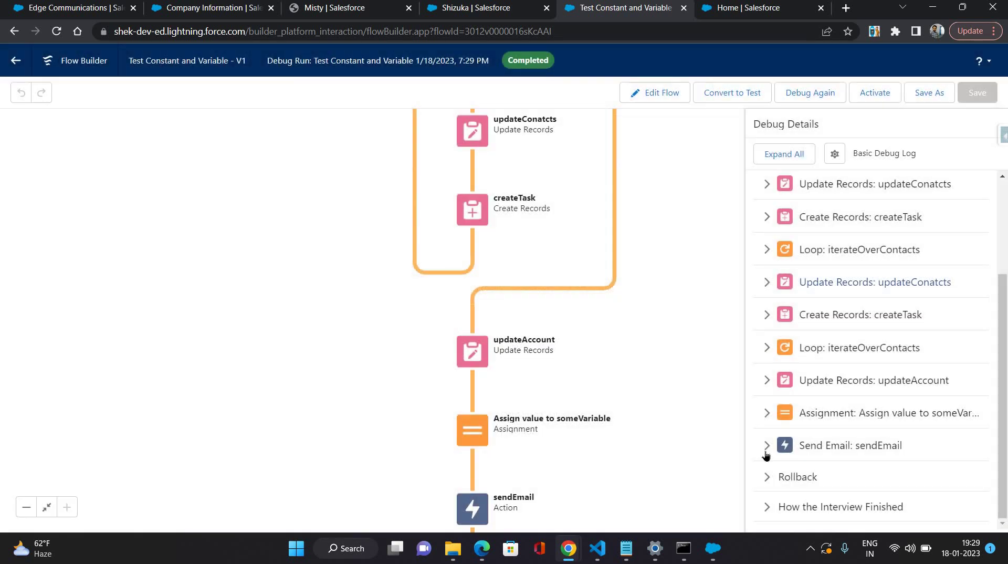
click(766, 446)
scroll(892, 409, down, 2)
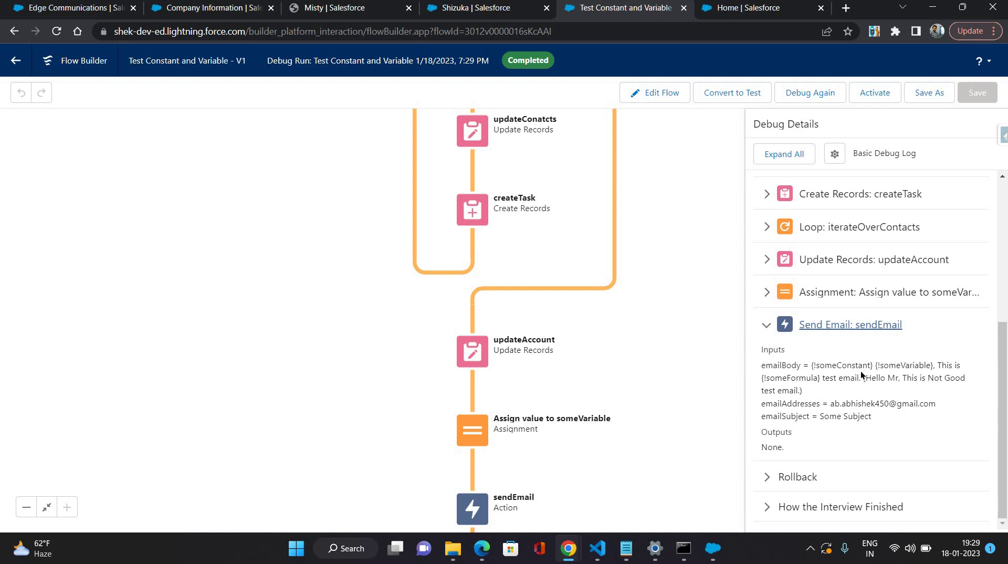
drag(863, 378, 924, 391)
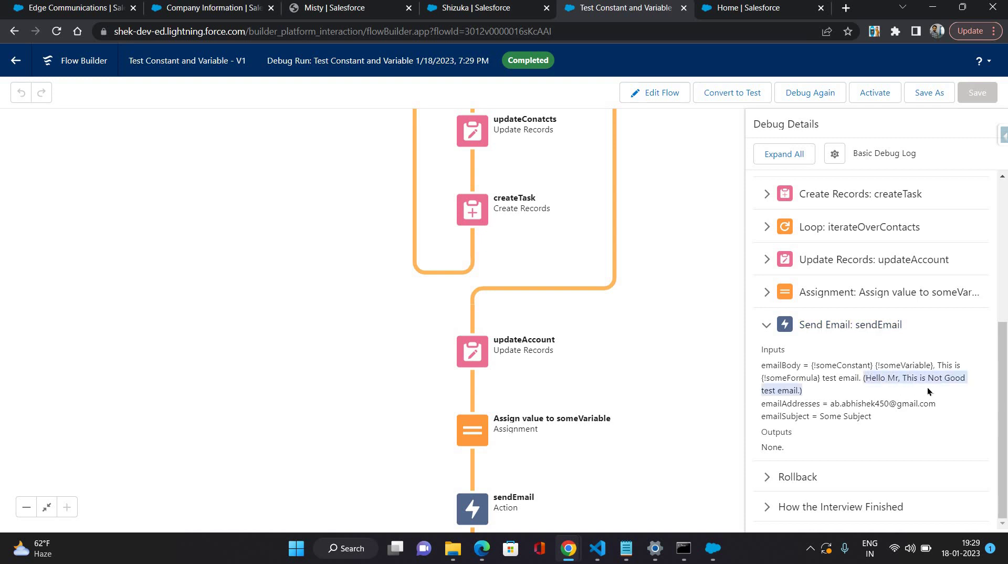
click(866, 410)
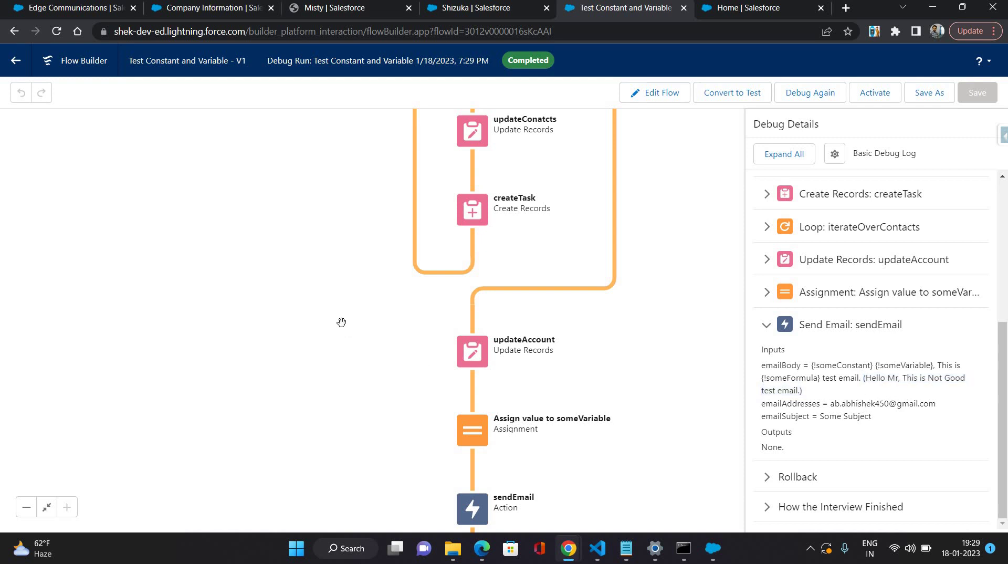
Return to editing the flow, review the available functions and function categories in the someFormula editor, and close it without changes.
drag(341, 317, 325, 327)
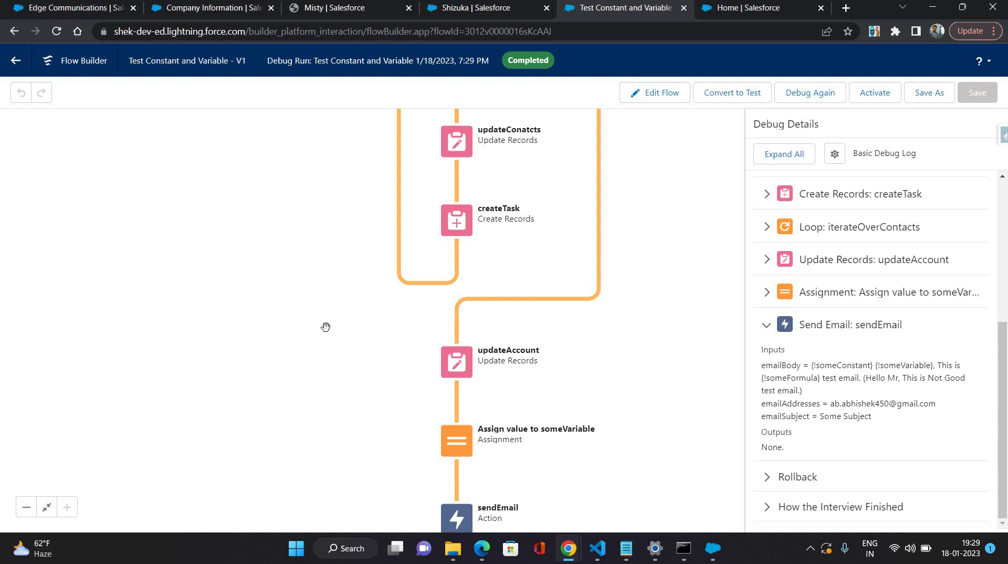
click(647, 96)
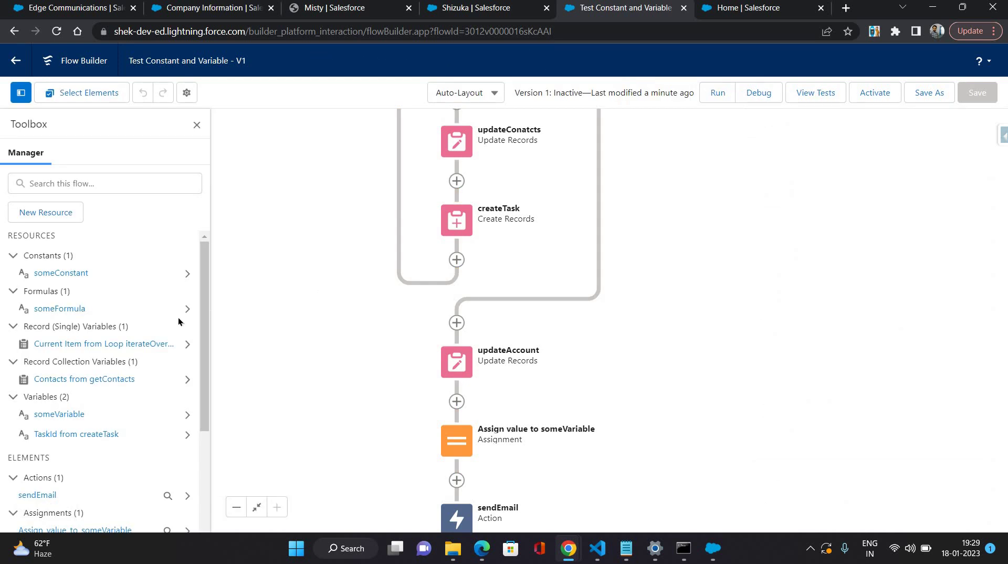
double_click(174, 310)
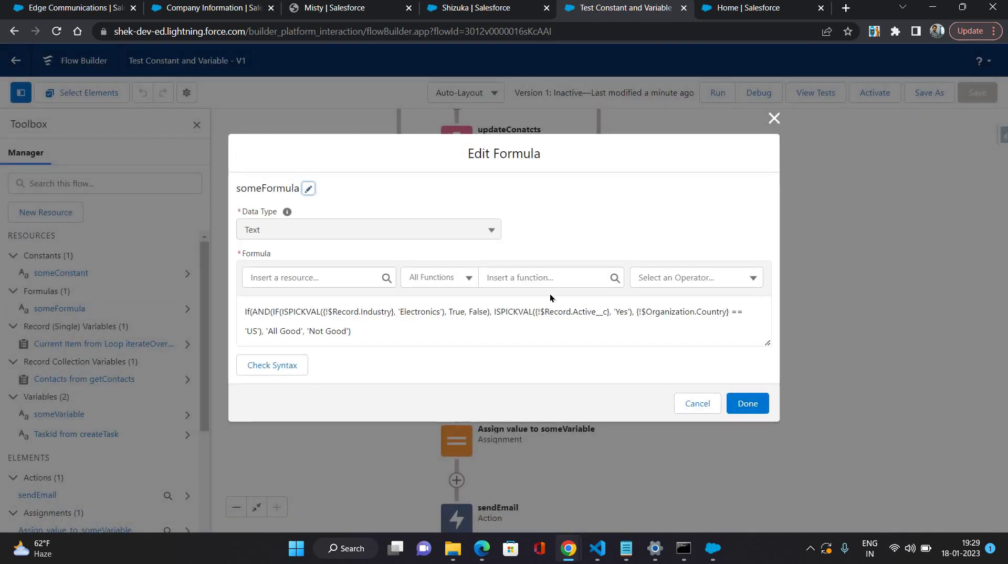
click(551, 280)
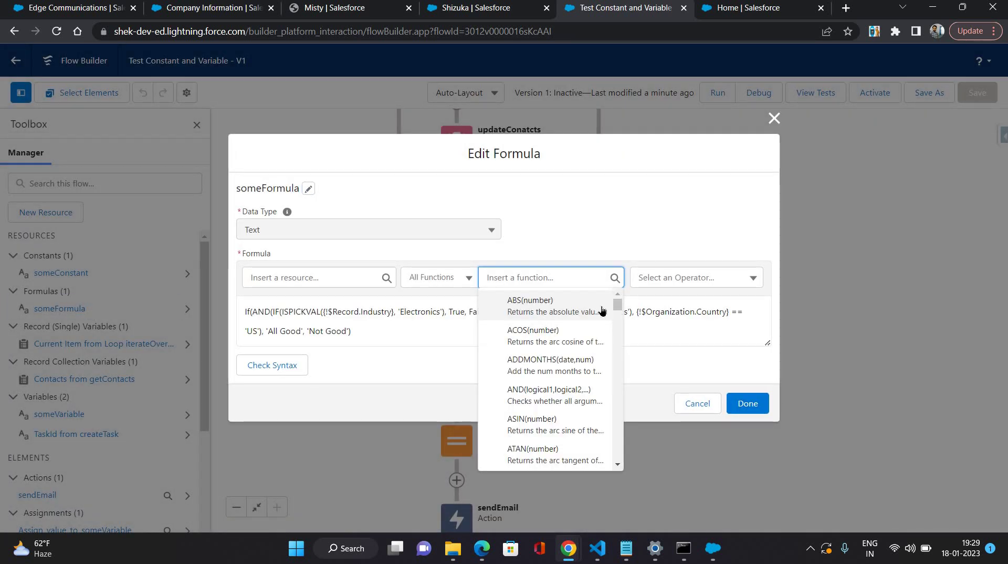
scroll(558, 335, down, 8)
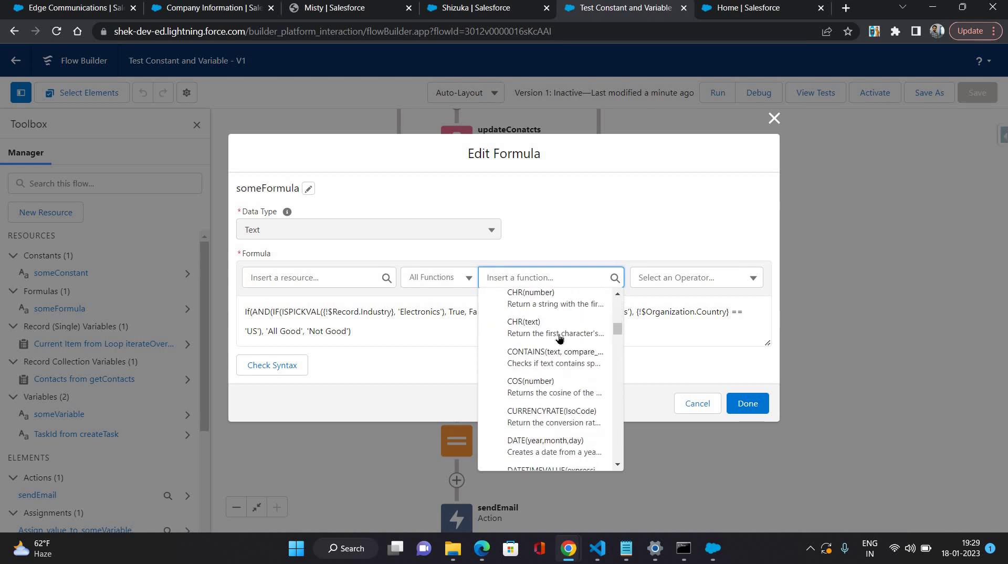
scroll(559, 337, down, 10)
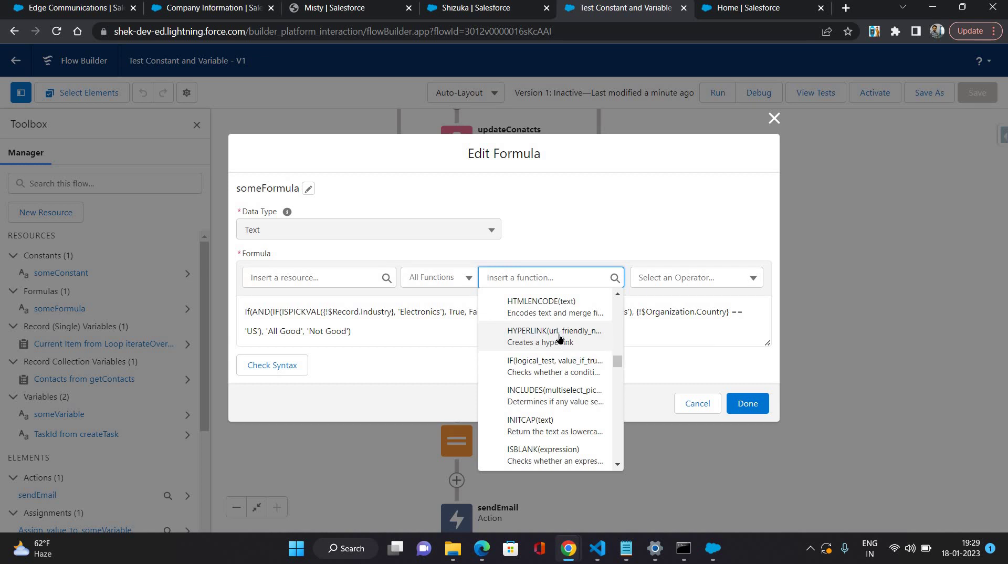
scroll(558, 337, down, 4)
scroll(559, 337, down, 5)
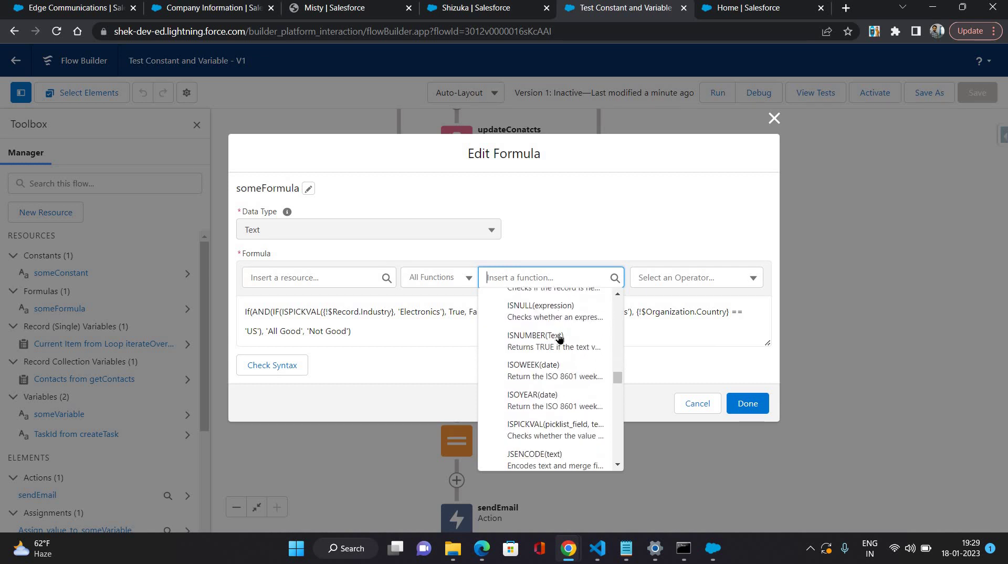
scroll(556, 338, down, 5)
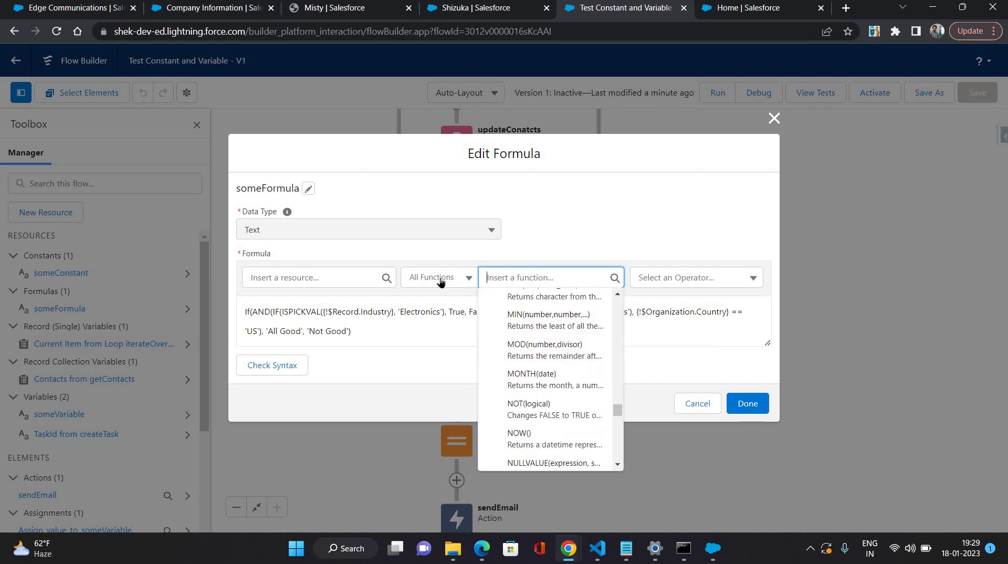
click(440, 278)
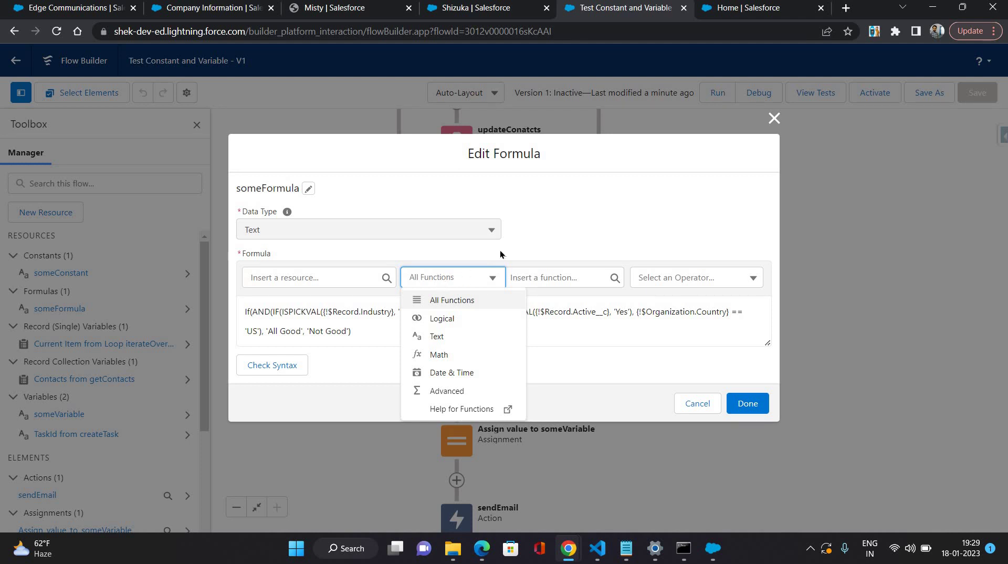
click(556, 219)
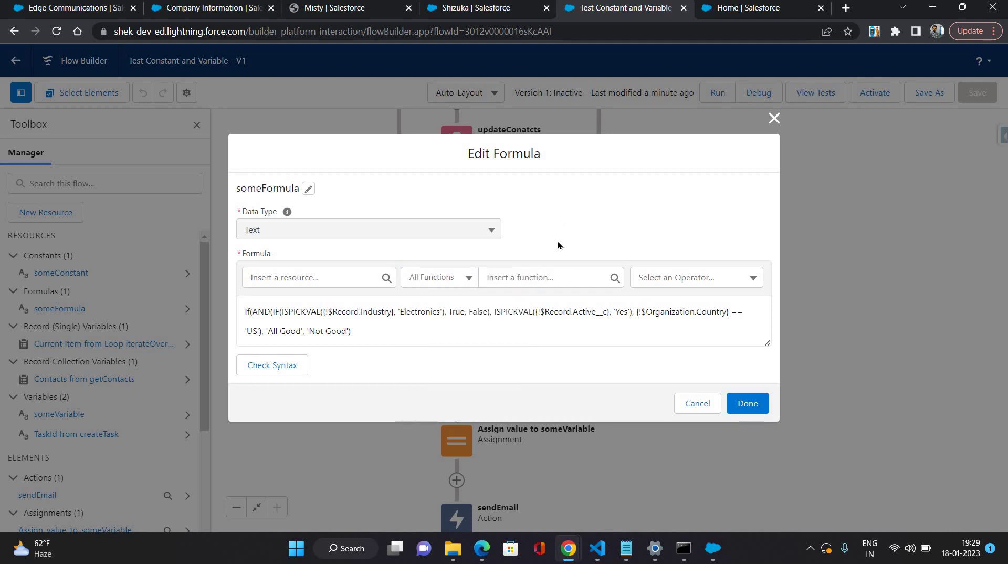
click(545, 276)
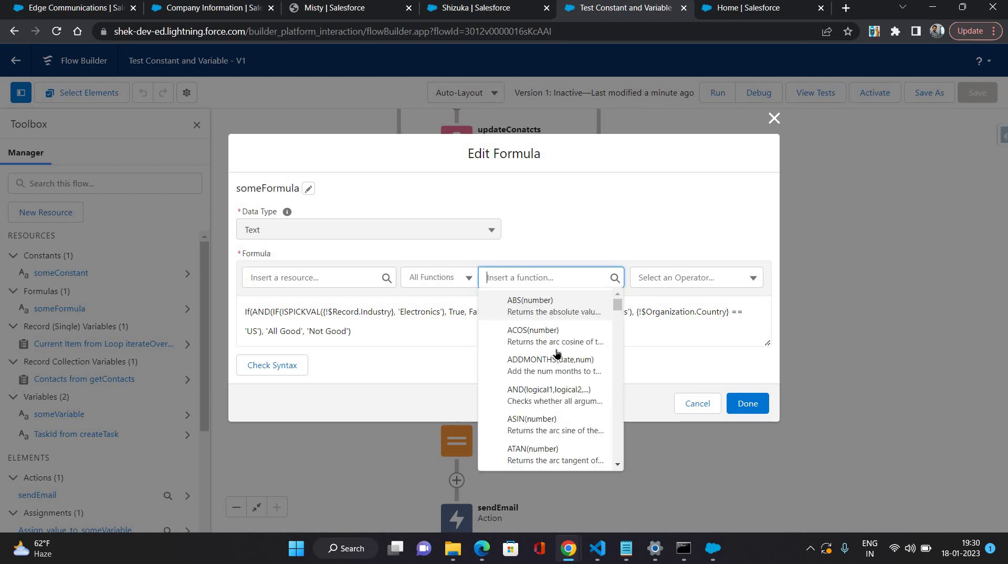
scroll(555, 353, down, 2)
scroll(567, 355, down, 2)
scroll(567, 367, down, 2)
click(693, 391)
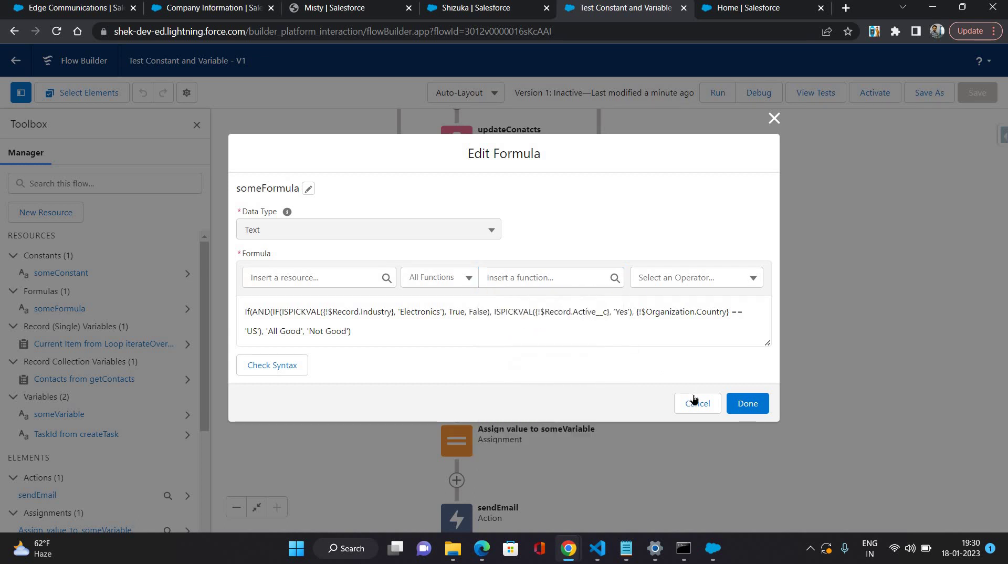
click(695, 402)
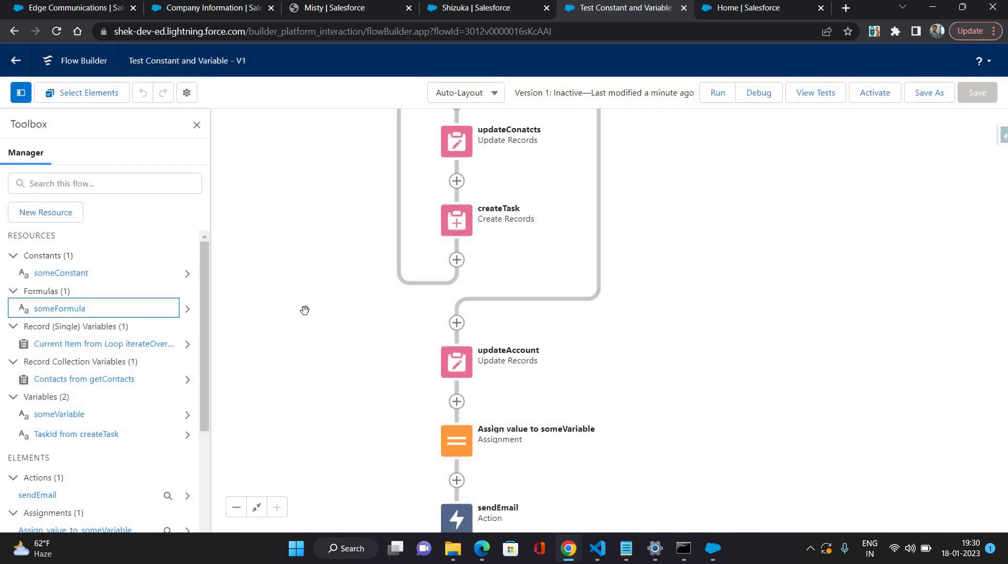
Start a new Text Template resource with the API name someTextTemplate.
click(53, 215)
click(54, 214)
click(408, 234)
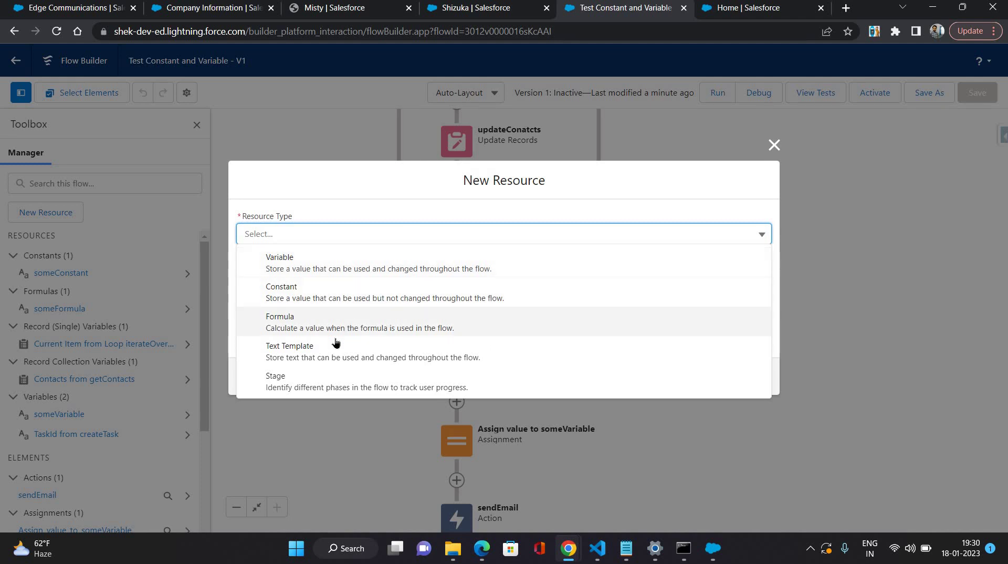
click(354, 341)
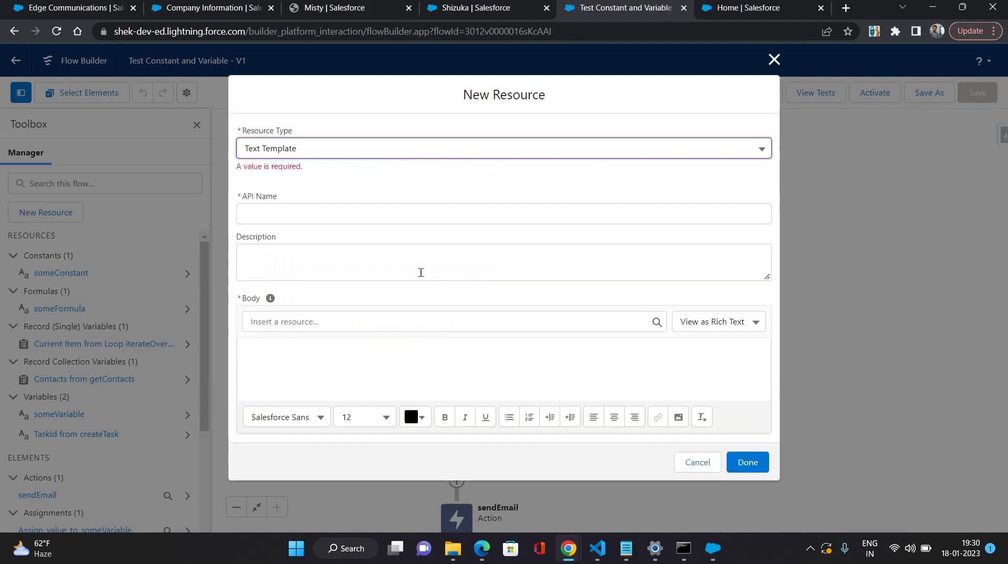
click(310, 206)
text(some)
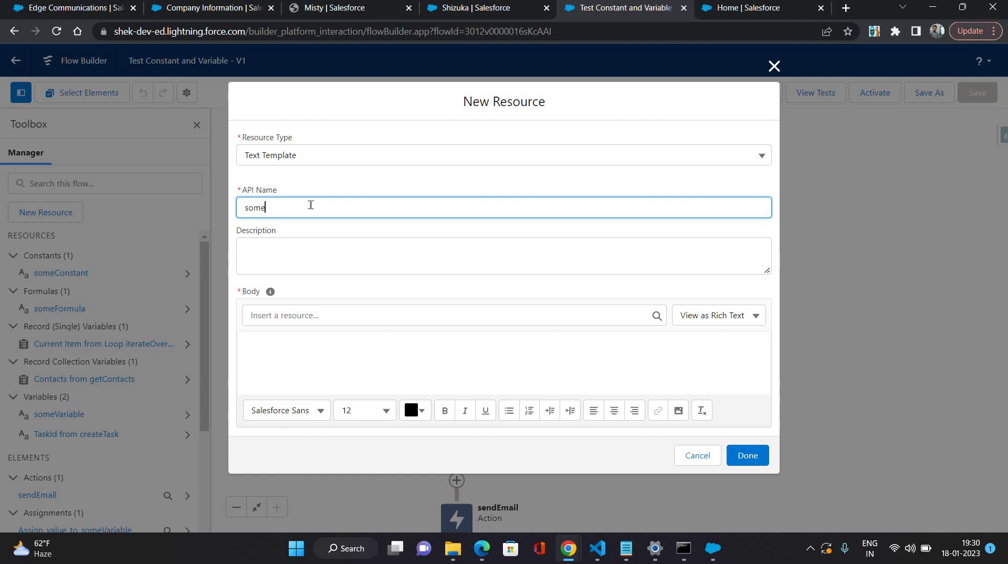
text(TextTemplate)
click(321, 239)
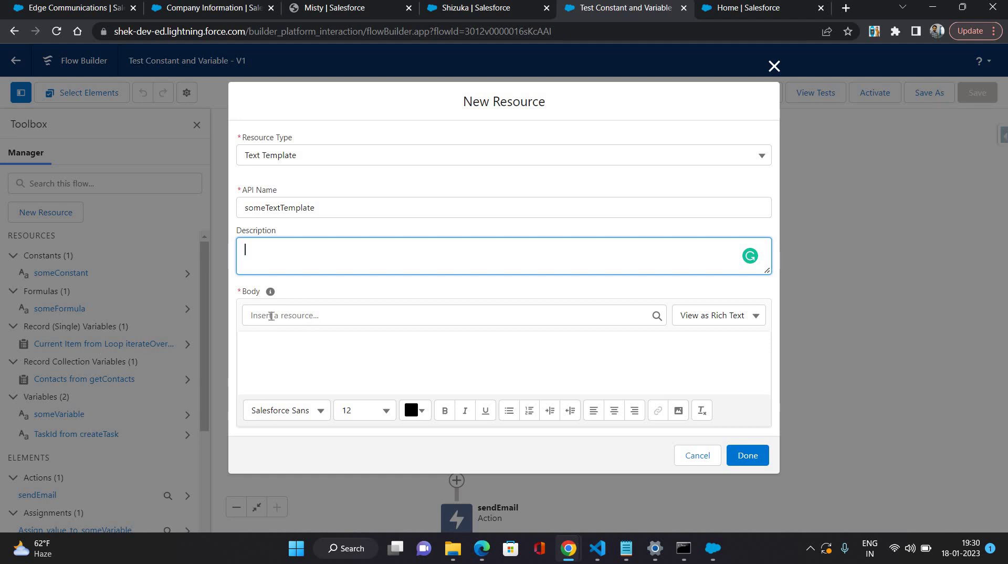
Fill the text template's body with the {!someConstant} and {!someVariable} resources and finish creating it.
click(283, 343)
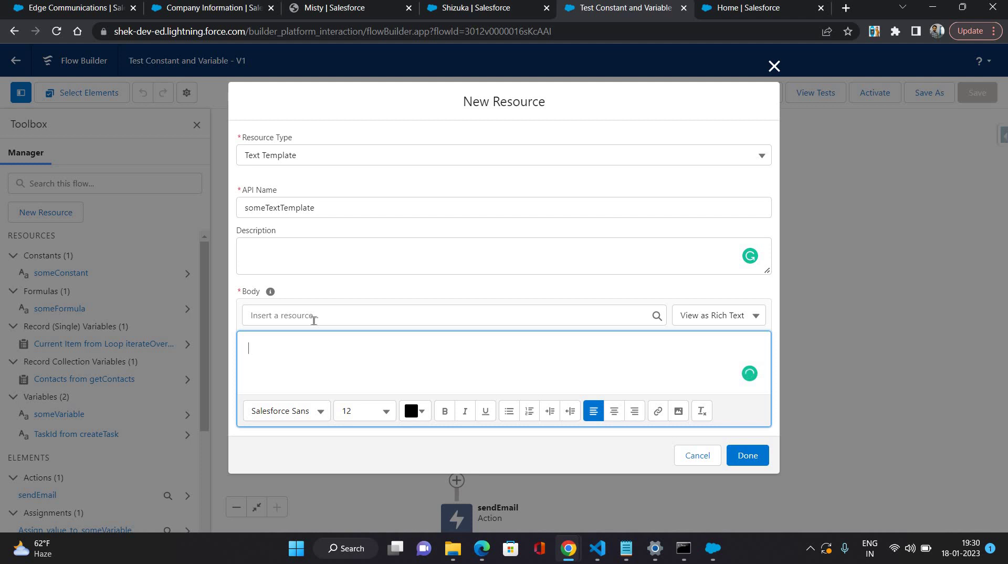
click(310, 316)
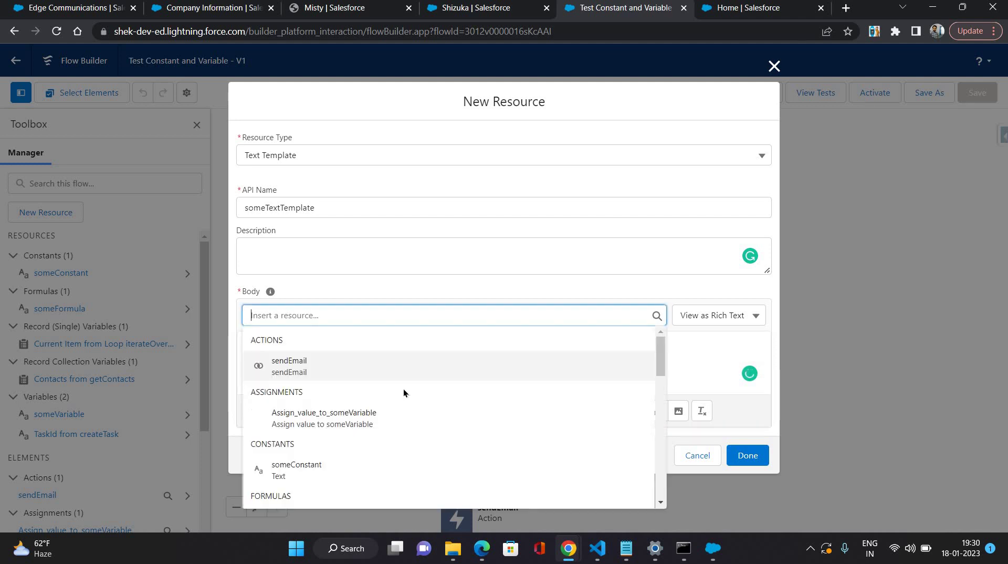
scroll(315, 414, down, 1)
click(307, 412)
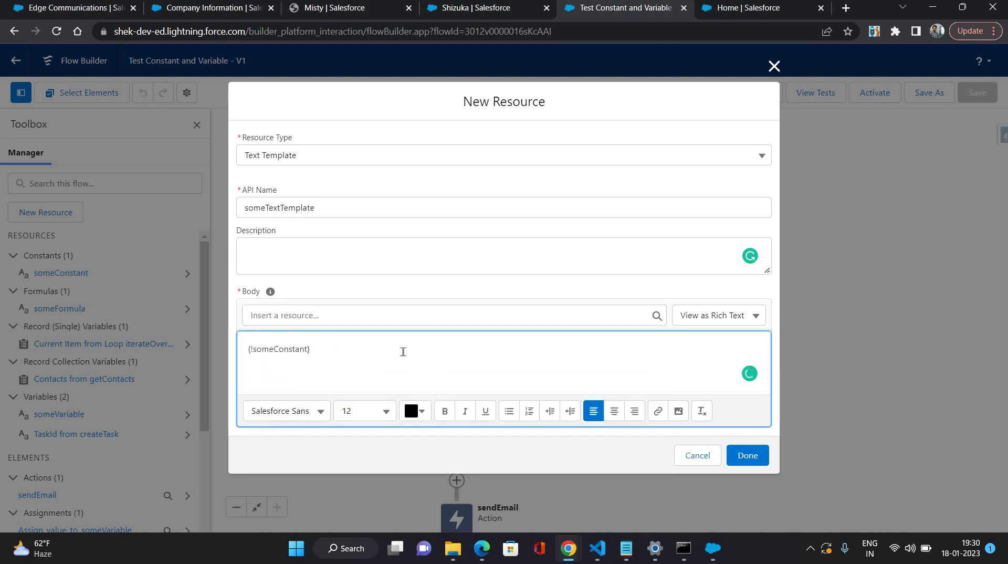
click(347, 318)
scroll(361, 400, down, 4)
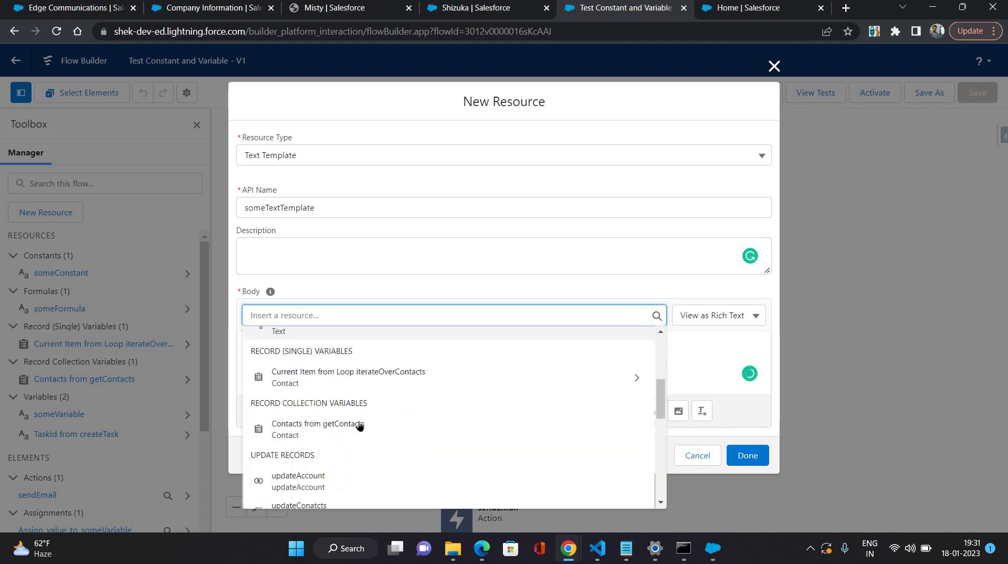
scroll(355, 429, down, 5)
click(416, 422)
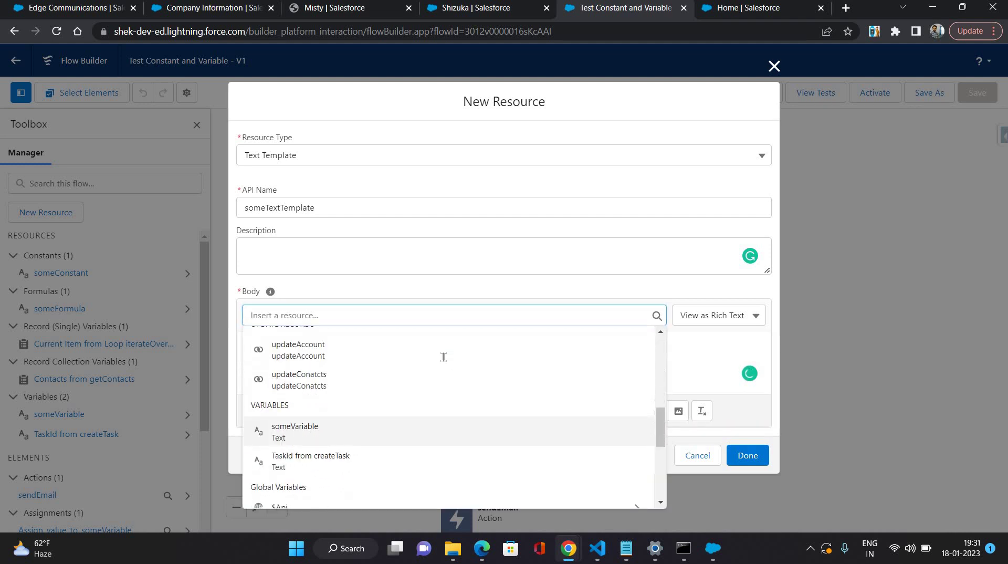
click(742, 455)
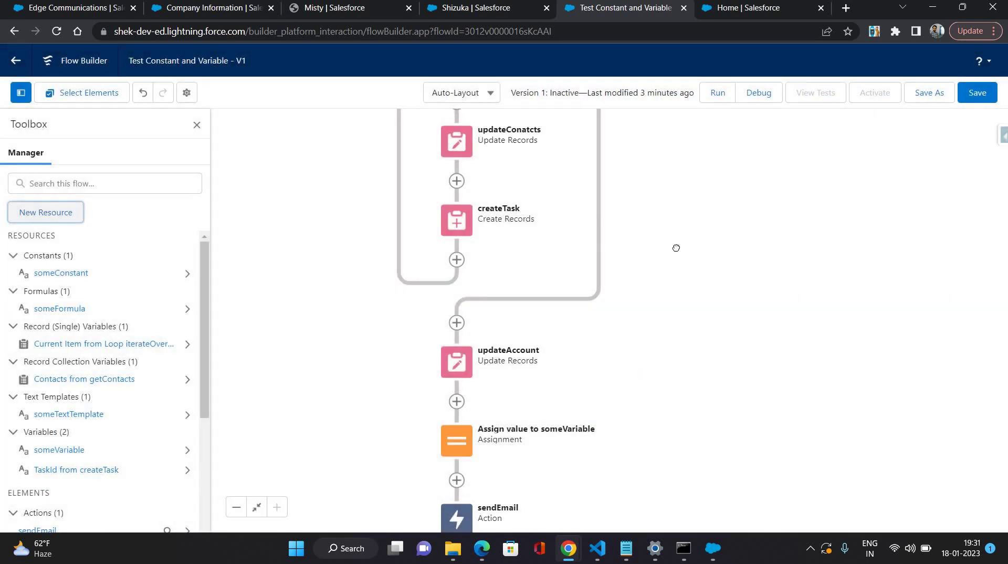
Open the sendEmail action for editing and delete the {!someConstant} {!someVariable} references, including the comma, from its Body.
scroll(389, 385, down, 5)
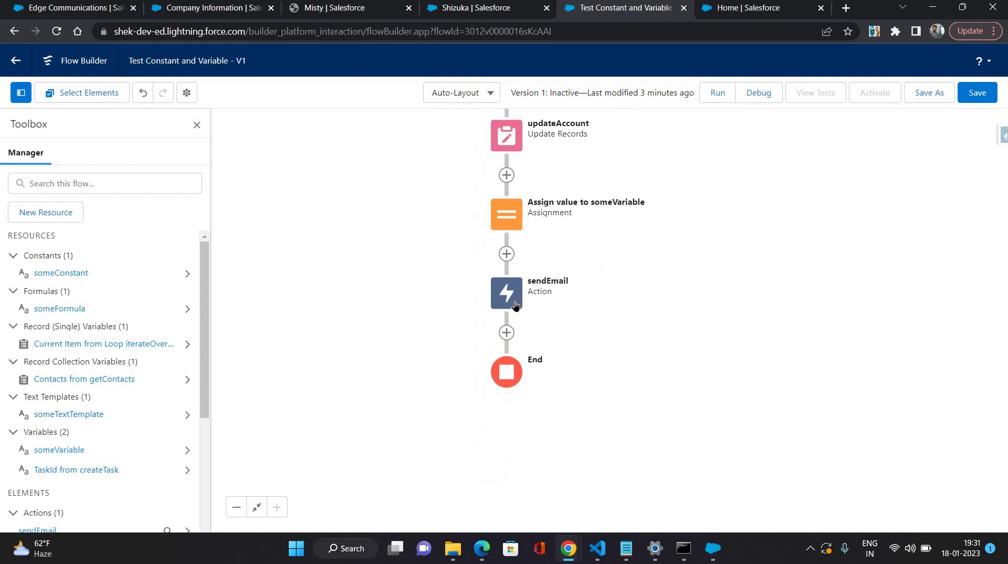
click(514, 309)
click(481, 462)
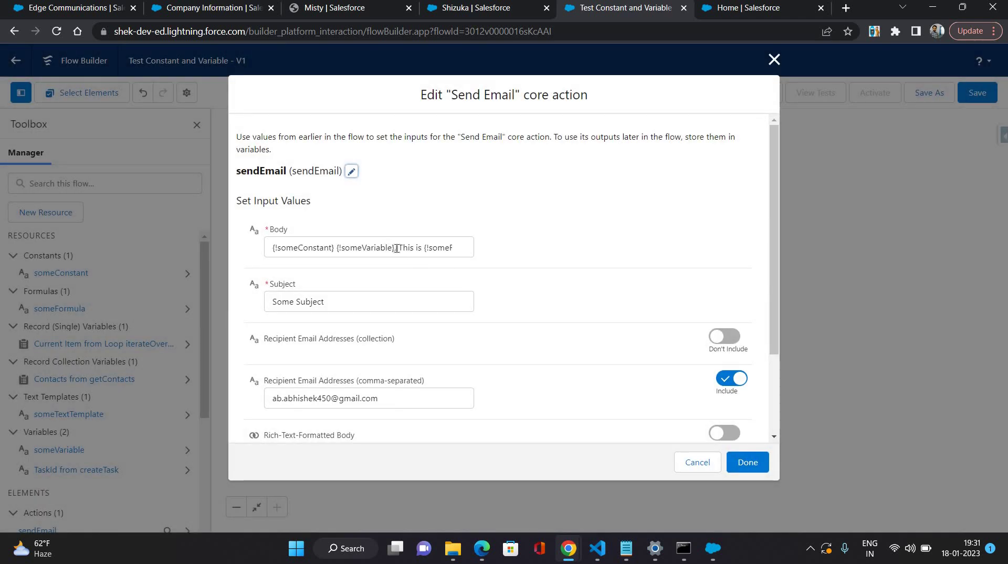
drag(395, 248, 326, 248)
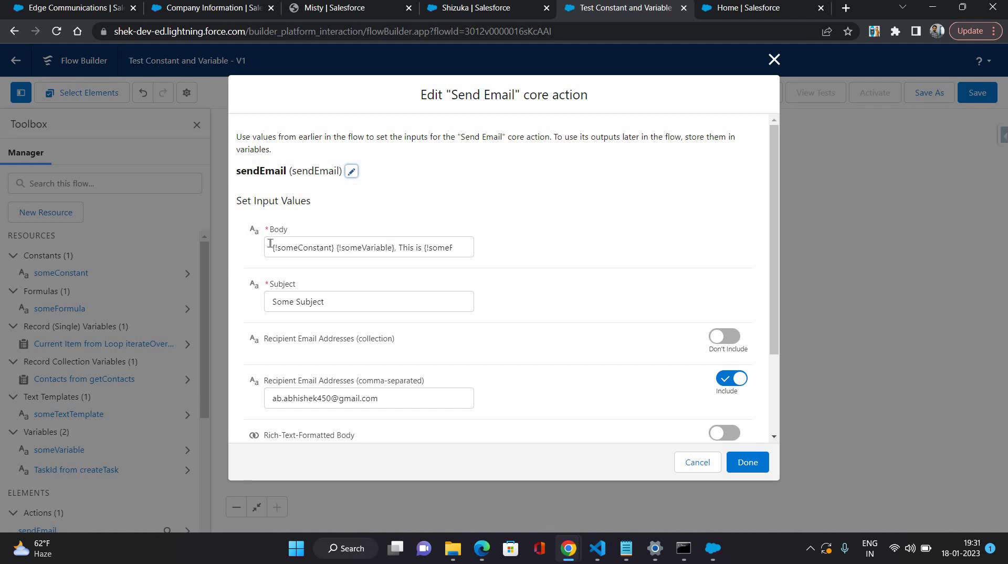
drag(257, 243, 257, 244)
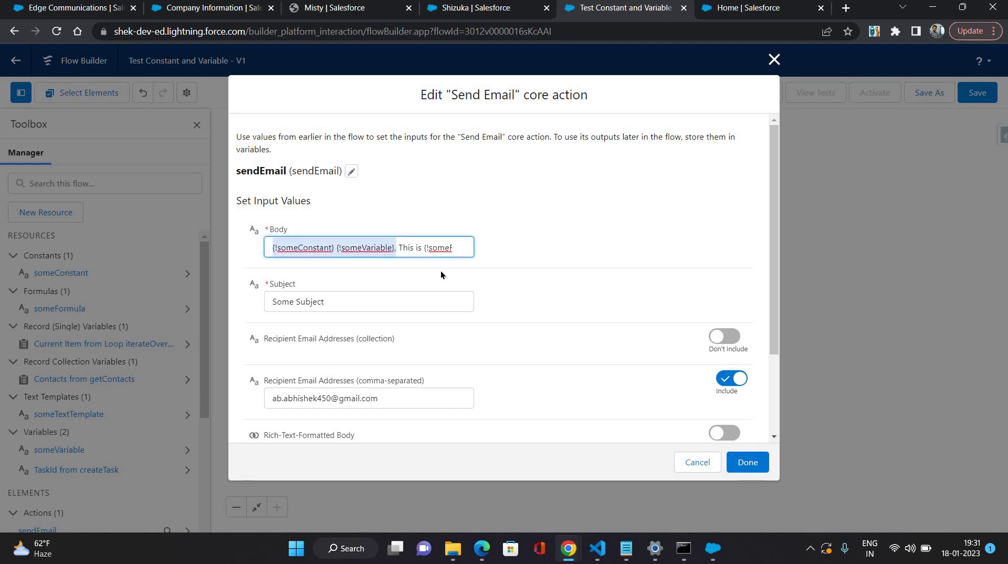
key(BackSpace)
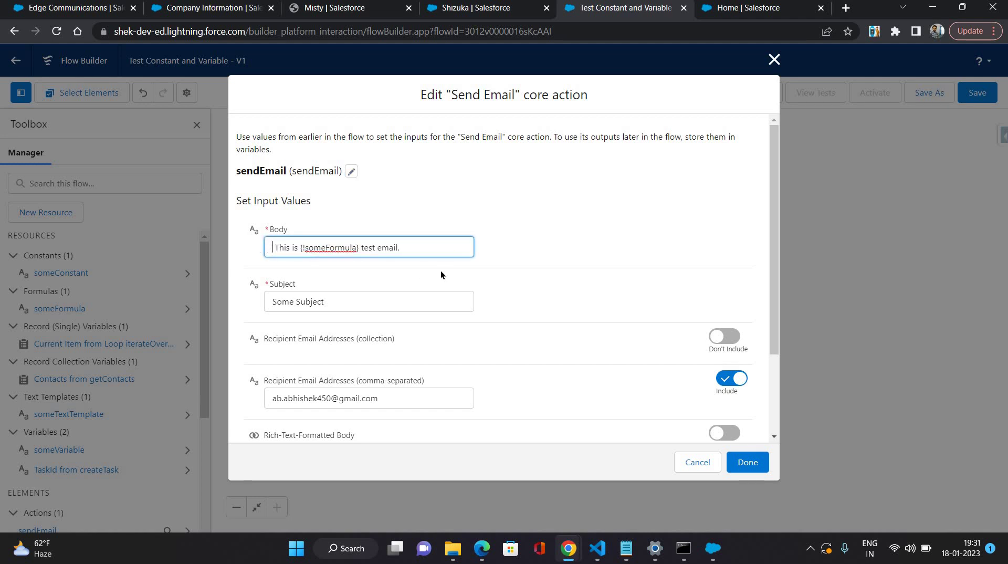
Insert "{!someTextTemplate}," at the start of the sendEmail Body, accept the action's changes and save the flow.
text({}!)
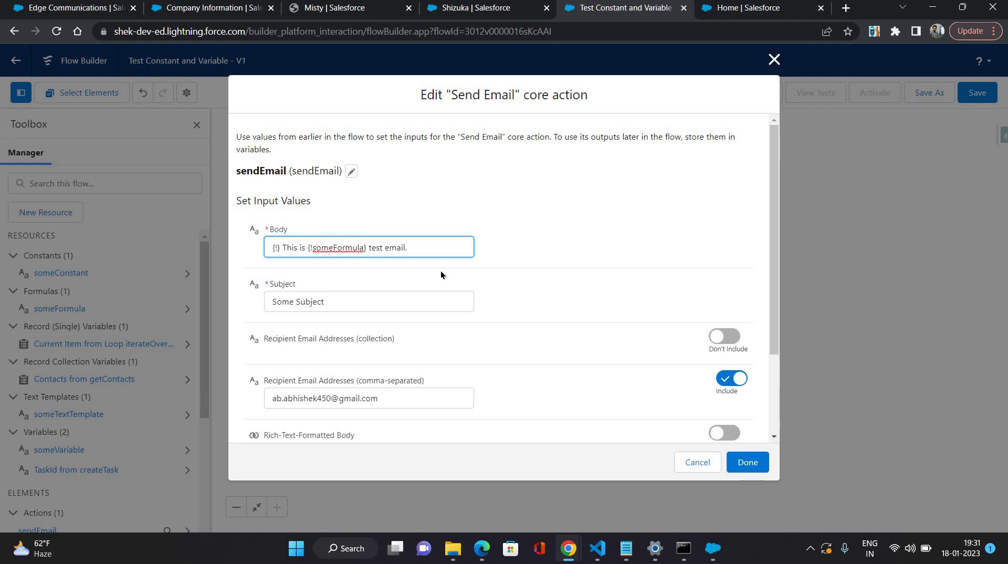
text(someText)
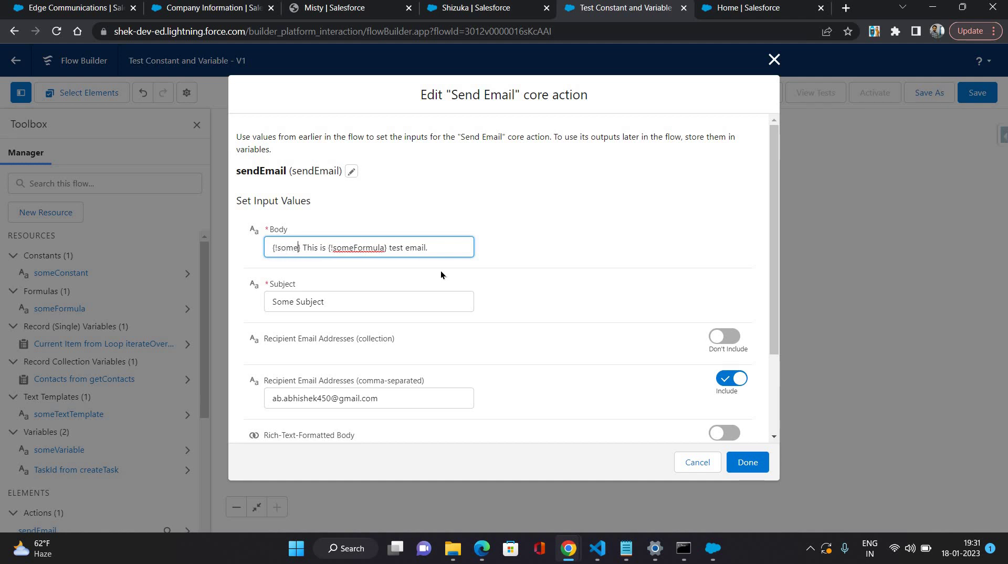
text(Templa)
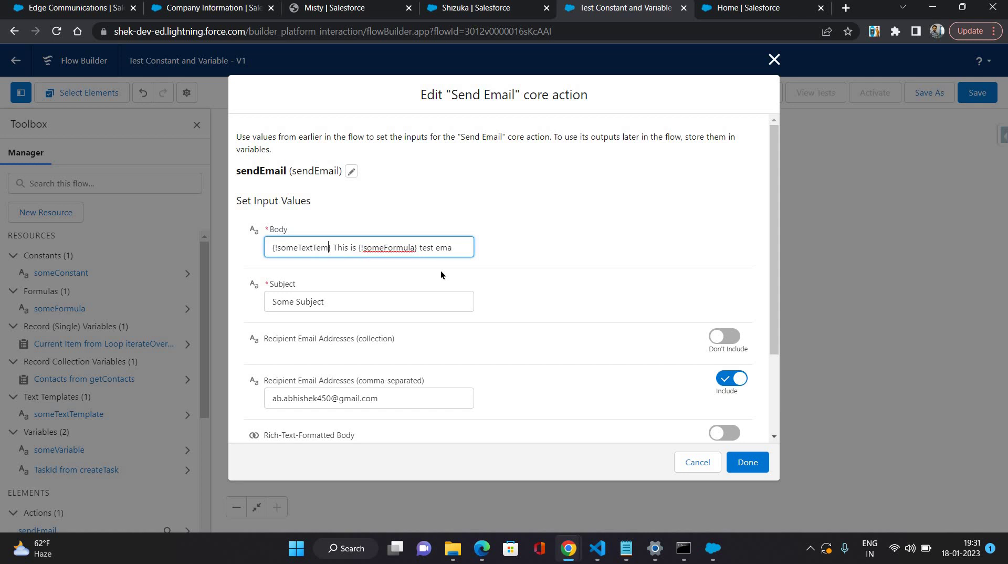
text(te)
key(Right)
text(,)
click(745, 462)
key(ctrl+s)
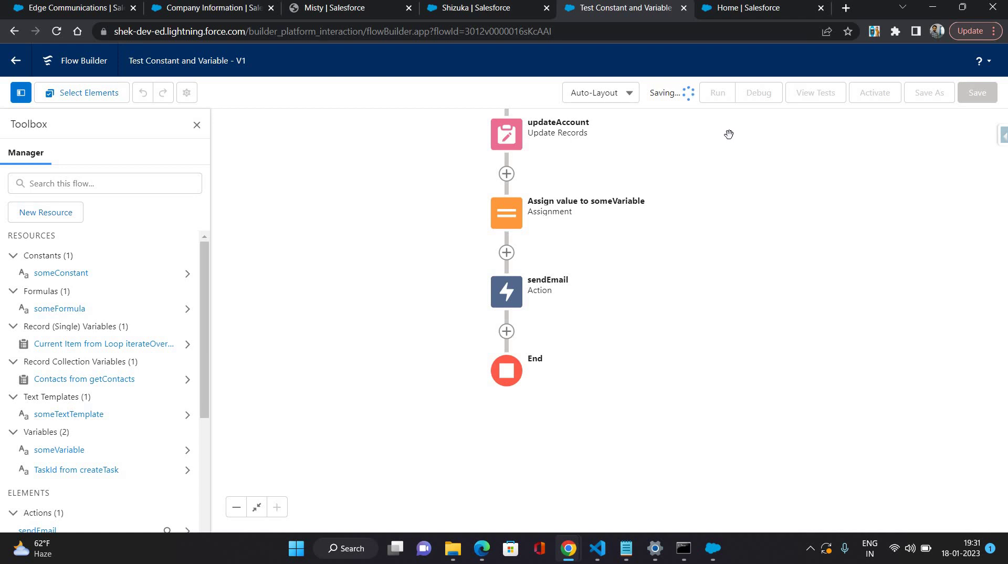
Debug the flow with the Edge Communications account and examine how someTextTemplate resolves in the sendEmail email body.
click(749, 96)
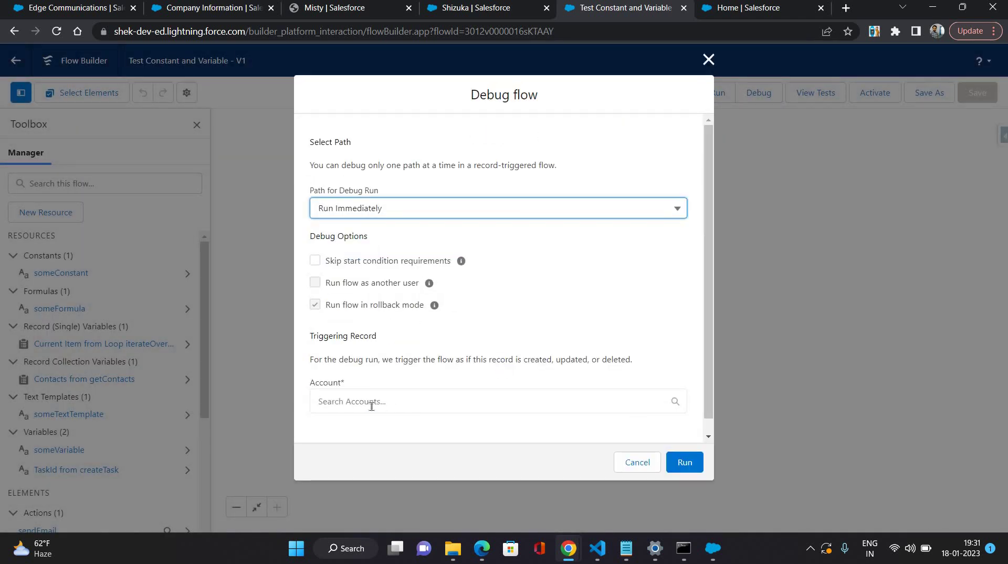
click(372, 406)
click(371, 431)
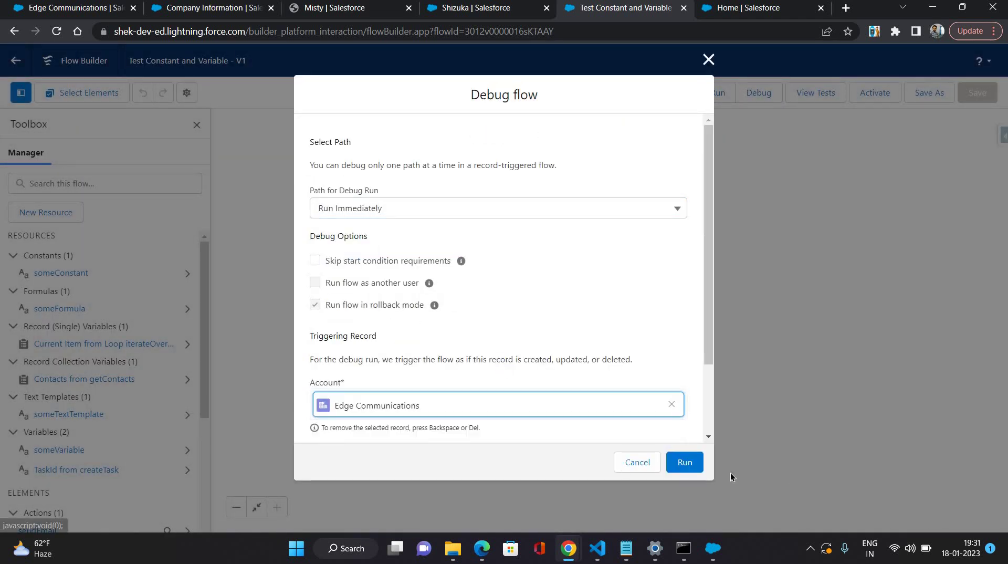
click(694, 464)
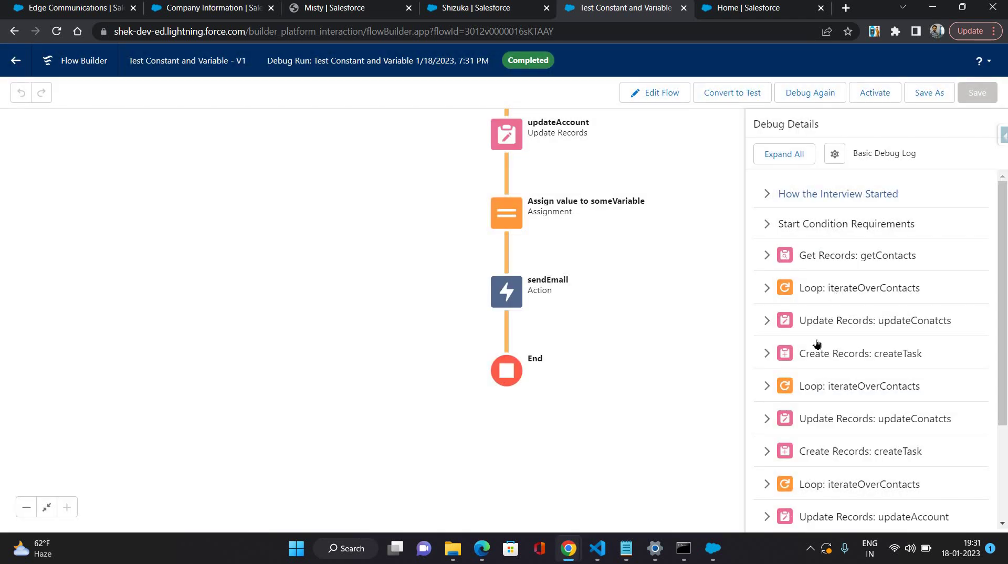
scroll(881, 366, down, 5)
click(851, 446)
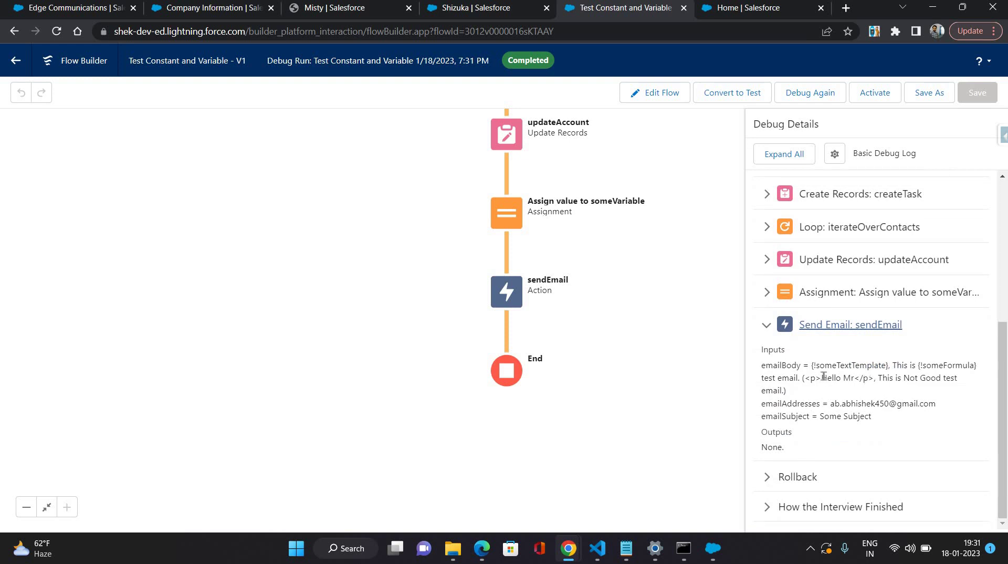
drag(822, 377, 925, 379)
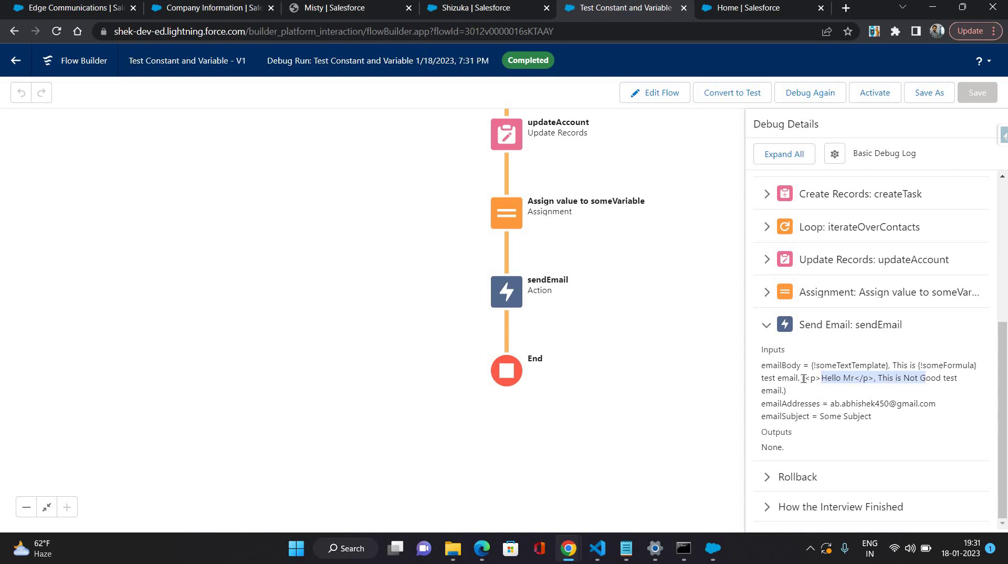
drag(877, 386, 913, 386)
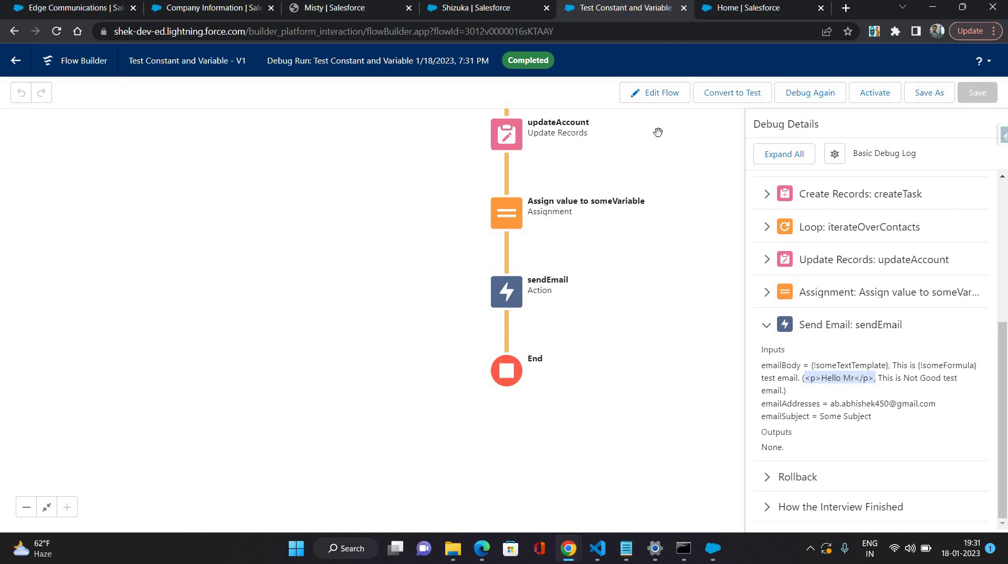
Return to editing the flow, open someTextTemplate and set its body to View as Plain Text.
click(647, 96)
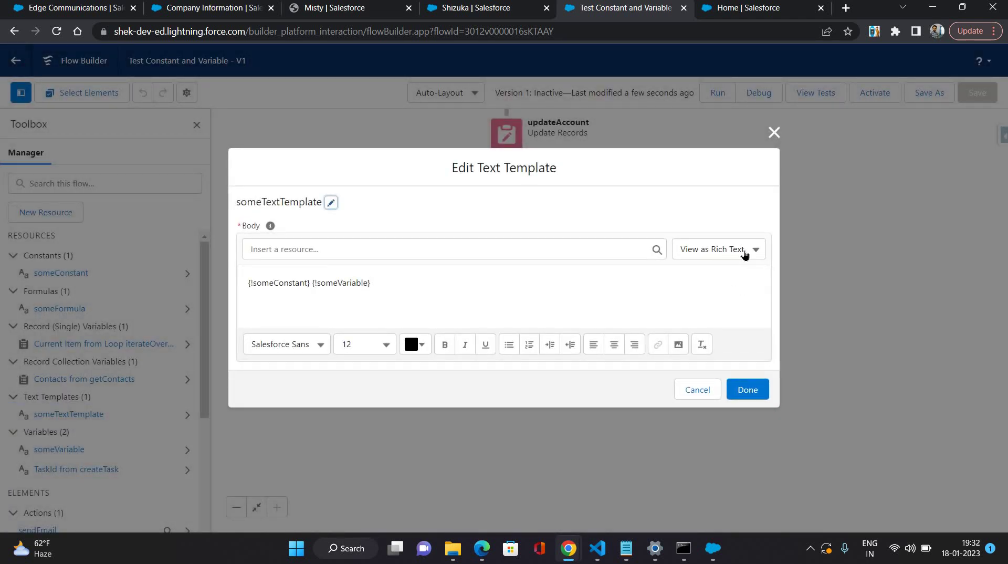
click(745, 255)
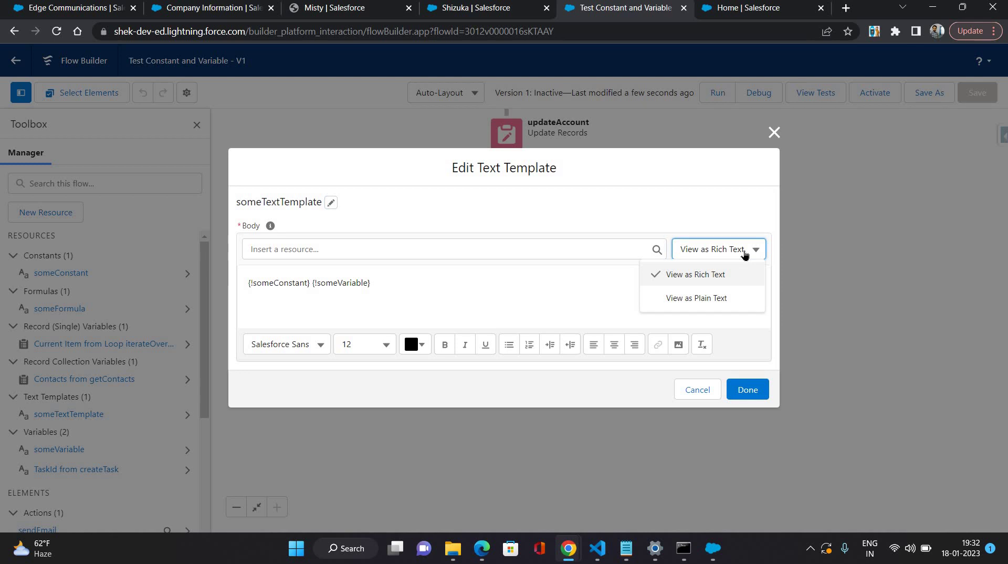
click(737, 292)
Remove the opening <p> and closing </p> tags from the someTextTemplate body, accept the change and save the flow.
click(260, 306)
key(BackSpace)
key(BackSpace)
key(BackSpace)
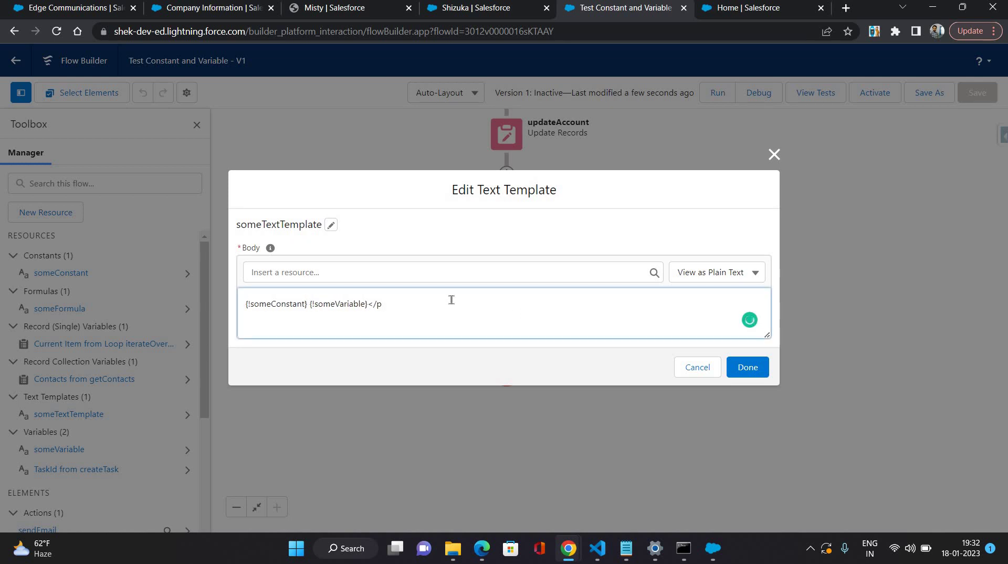
key(BackSpace)
key(BackSpace)
key(BackSpace)
key(BackSpace)
click(760, 360)
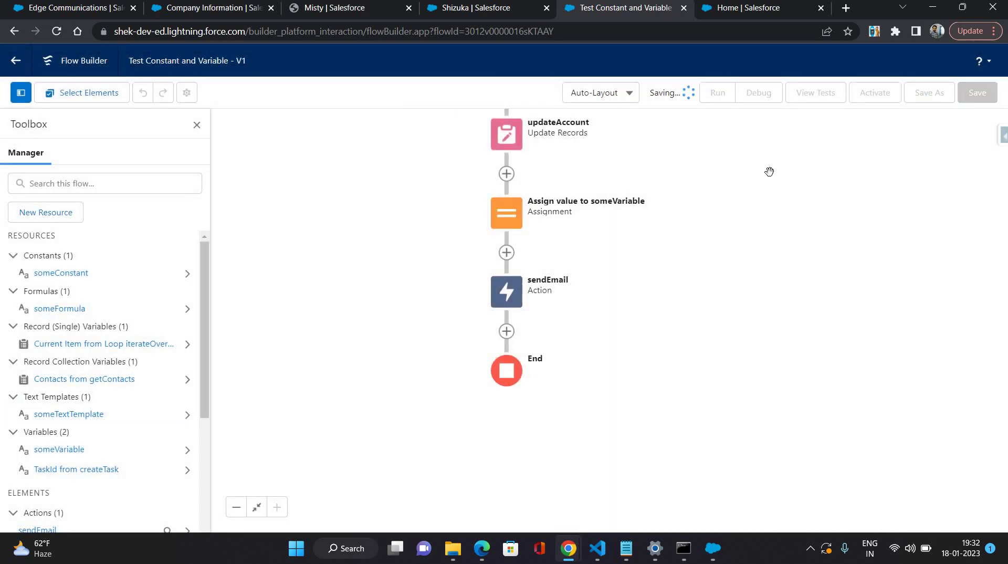
Debug the flow again with a triggering account and check the sendEmail email body for leftover HTML tags.
click(759, 92)
click(410, 411)
click(657, 431)
key(Return)
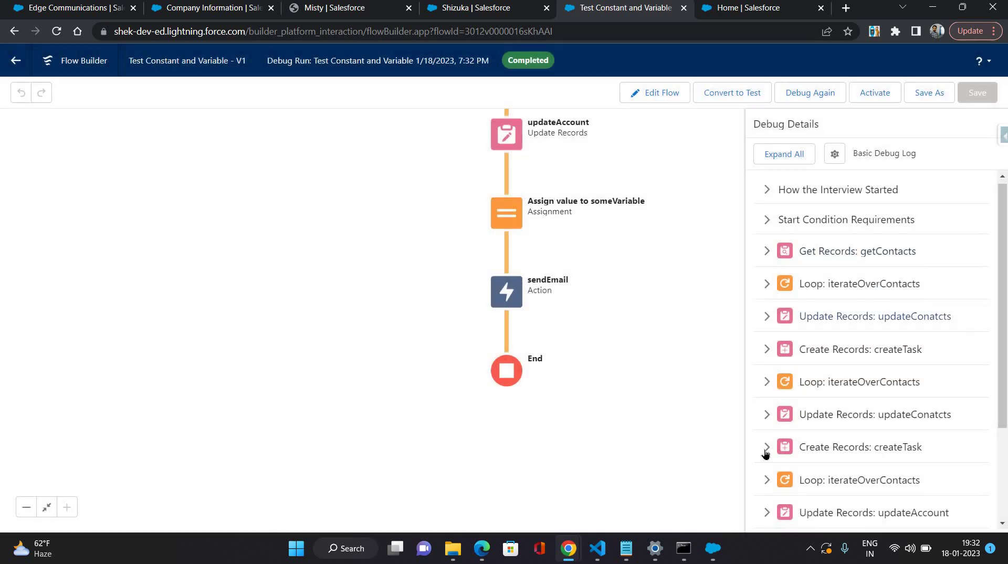
scroll(765, 456, down, 3)
click(766, 507)
scroll(829, 390, down, 3)
drag(804, 390, 860, 390)
drag(953, 390, 953, 389)
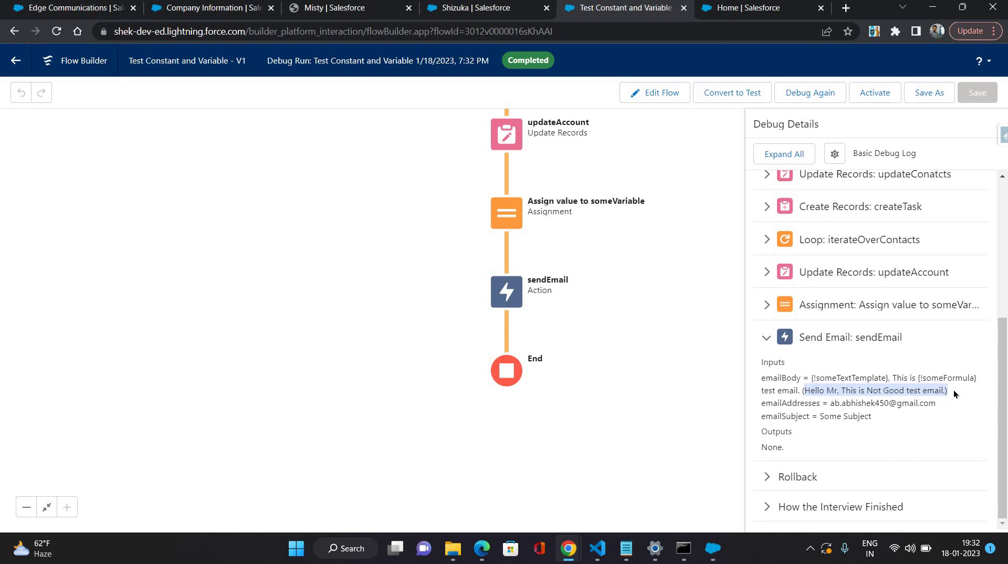
click(953, 389)
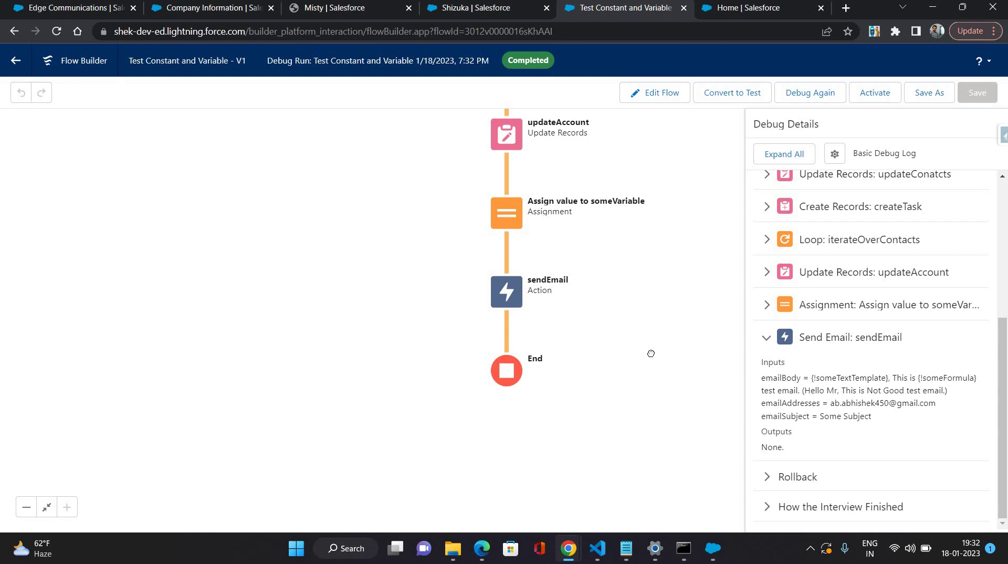
drag(638, 169, 611, 482)
drag(650, 214, 646, 328)
drag(637, 413, 656, 318)
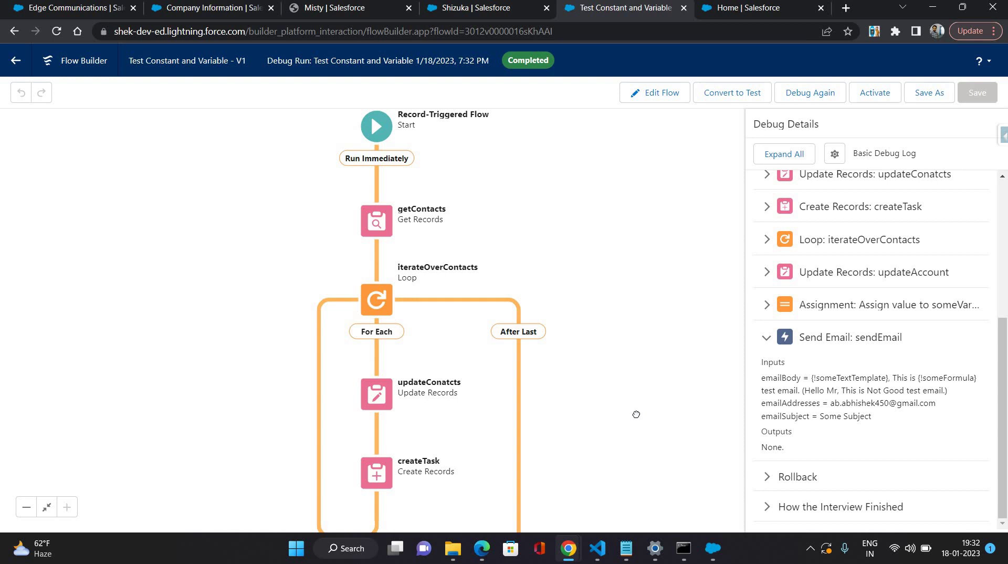
scroll(601, 433, down, 2)
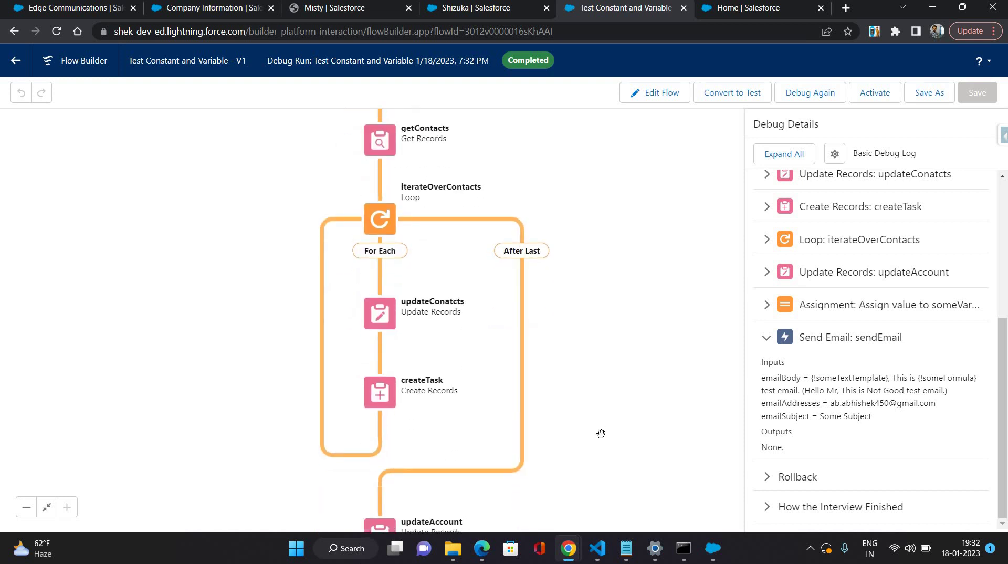